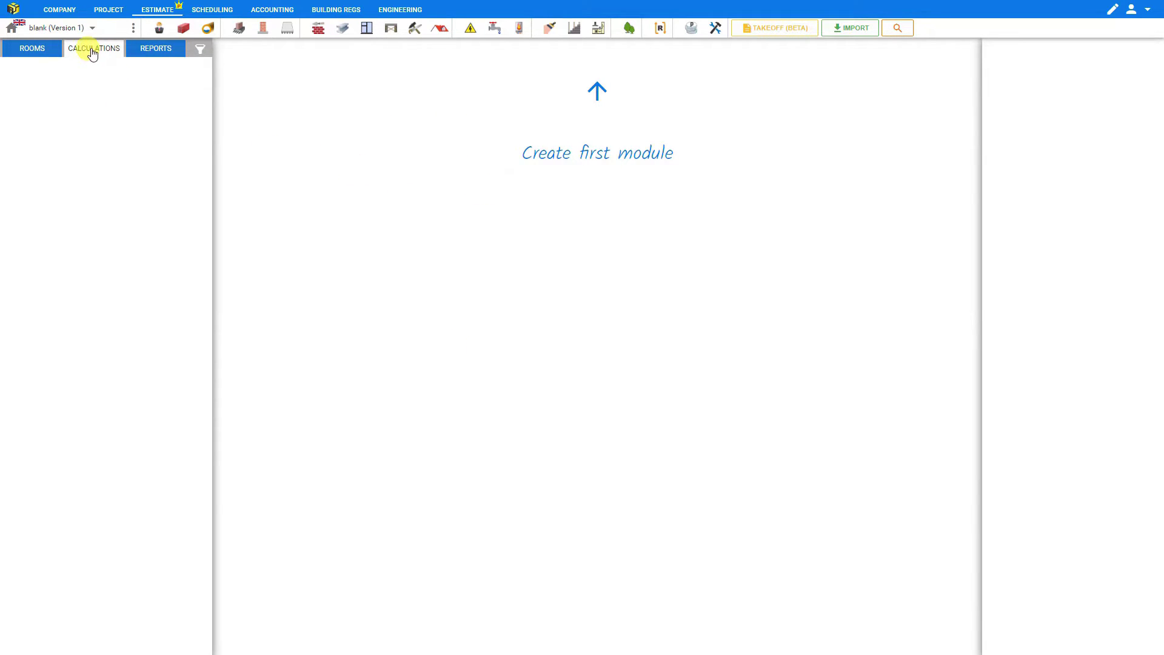
Step: On the Rooms tab, rename Floor 1 to Ground Floor
{"action": "left_click", "coordinate": [26, 53]}
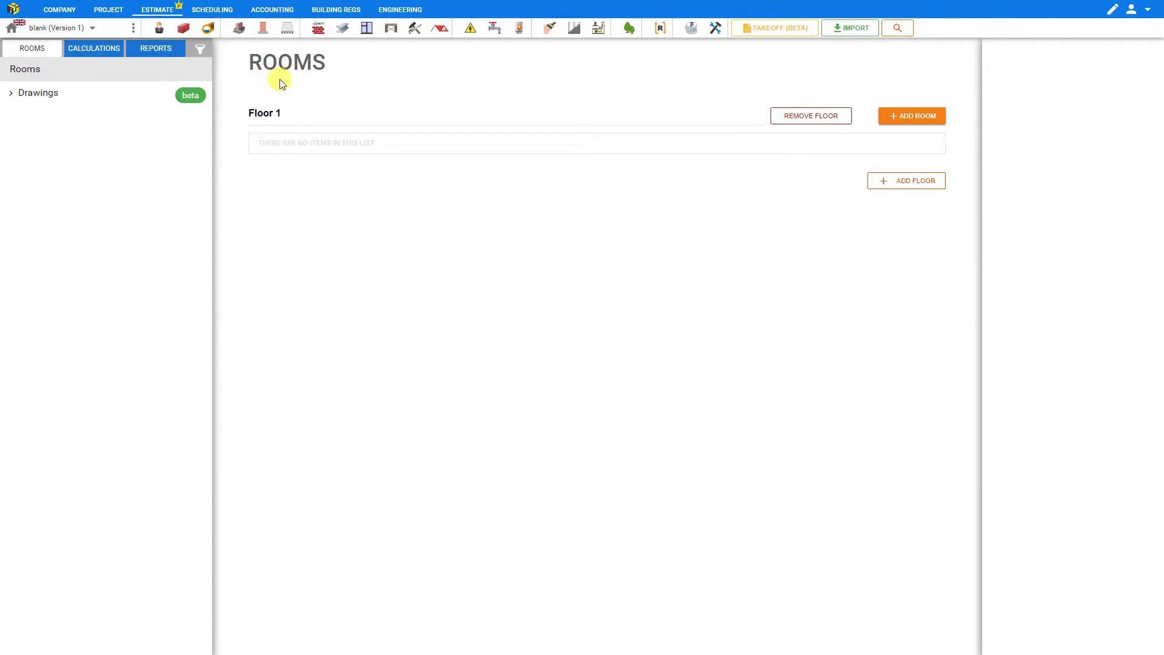
{"action": "left_click", "coordinate": [299, 115]}
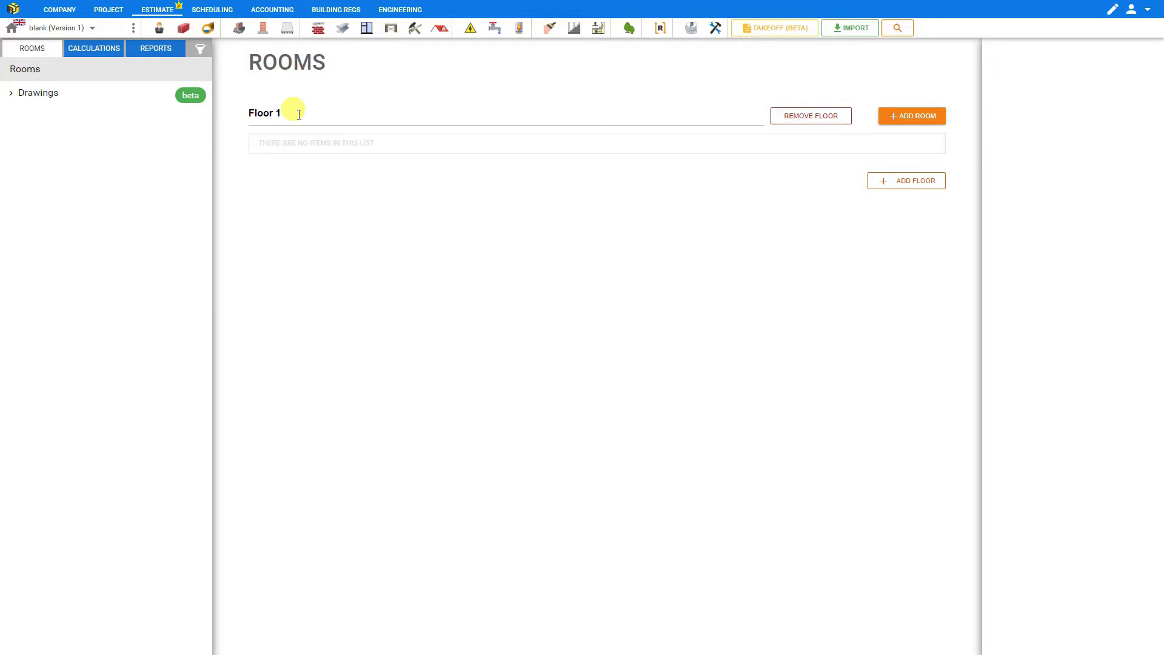
{"action": "left_click_drag", "start_coordinate": [299, 114], "coordinate": [229, 119]}
{"action": "type", "text": "Ground"}
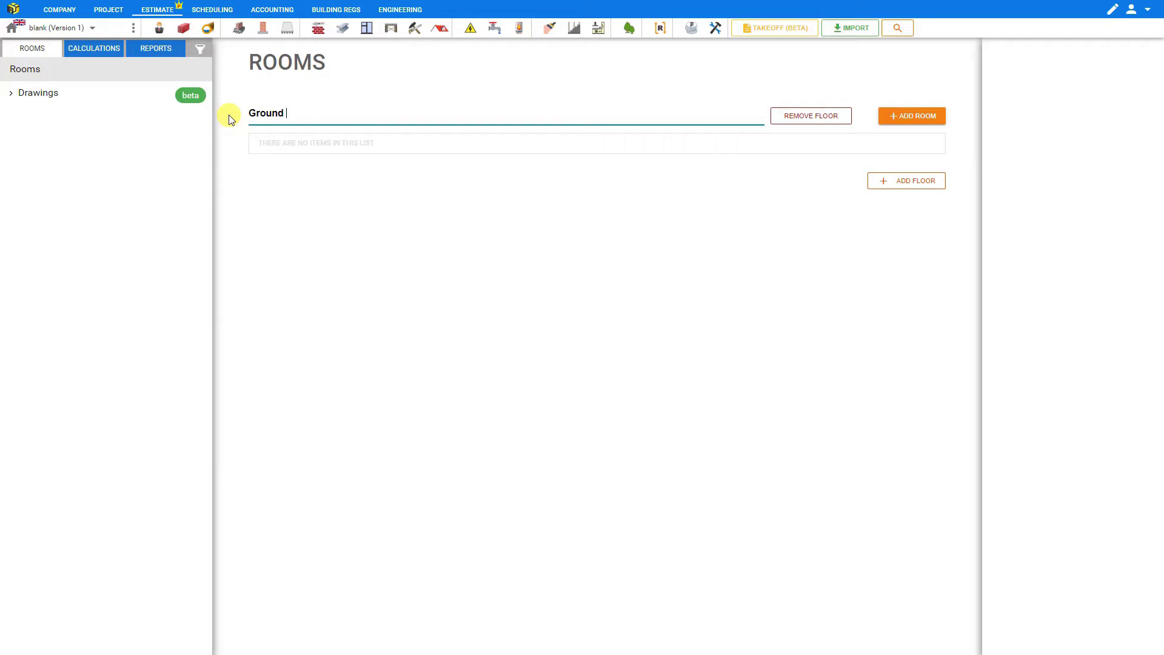
Step: Add three rooms to Ground Floor titled Living Room, Kitchen and Dining Room
{"action": "left_click", "coordinate": [915, 121]}
{"action": "left_click", "coordinate": [915, 122]}
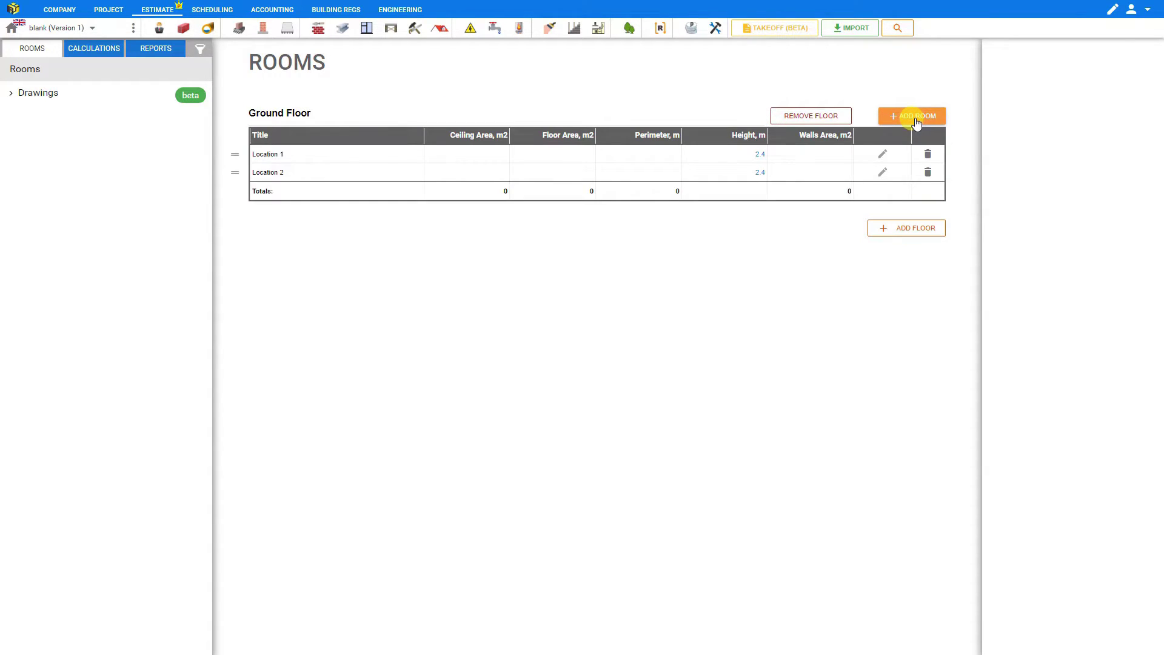
{"action": "left_click", "coordinate": [915, 122]}
{"action": "left_click", "coordinate": [274, 156]}
{"action": "triple_click", "coordinate": [296, 155]}
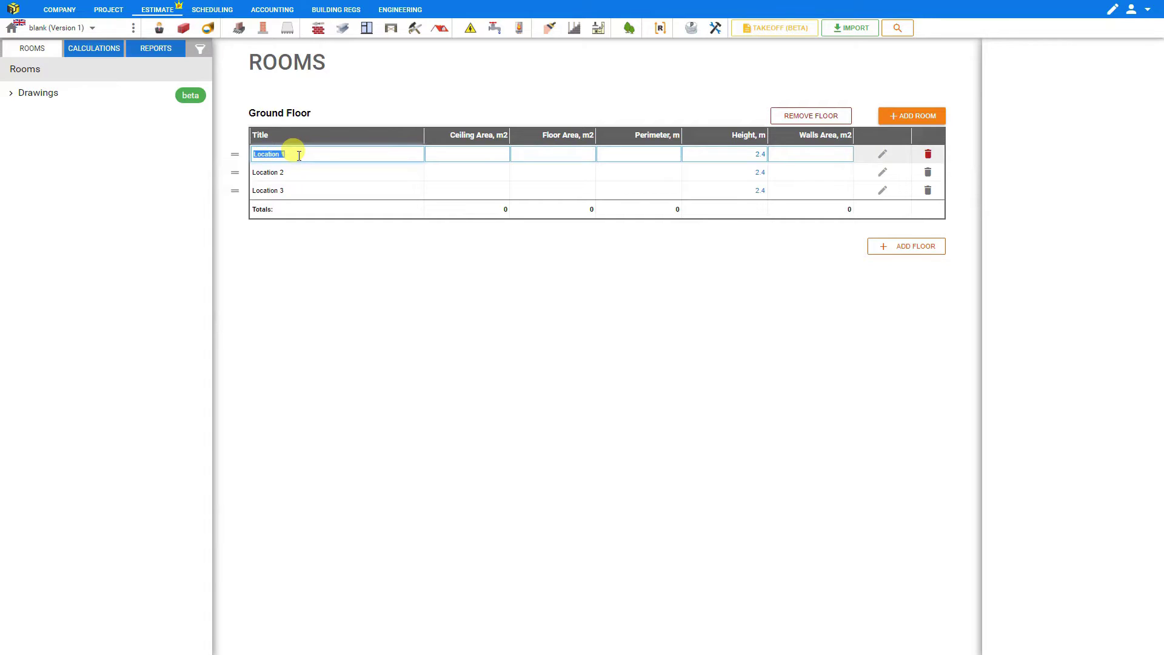
{"action": "type", "text": "Living Room"}
{"action": "left_click", "coordinate": [295, 169]}
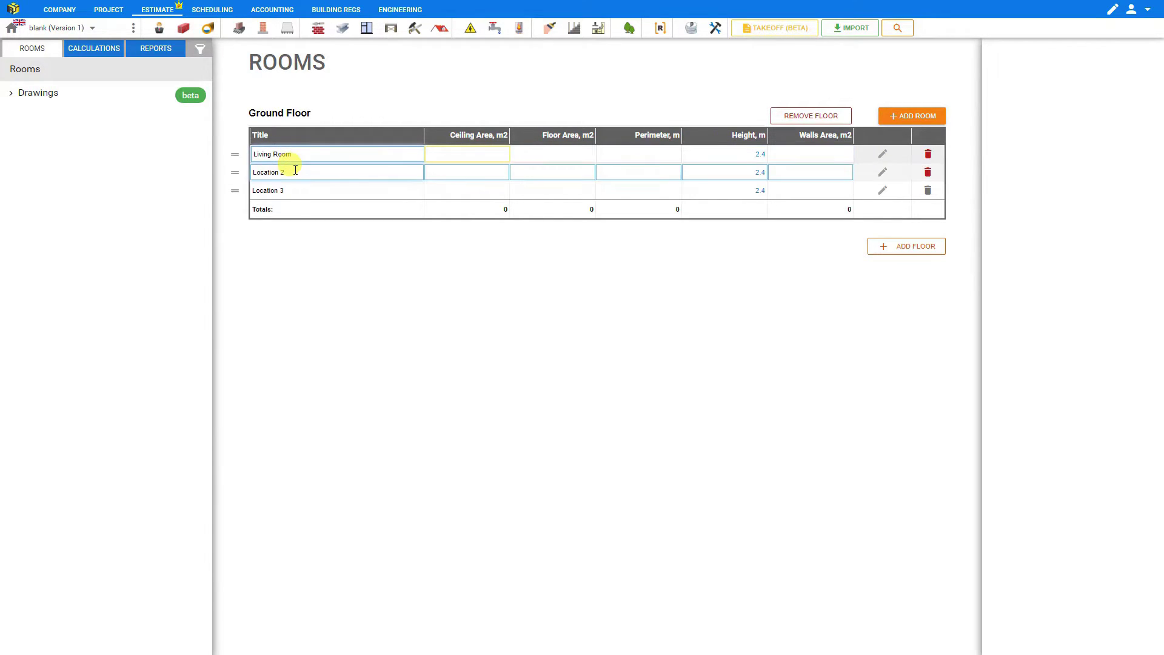
{"action": "triple_click", "coordinate": [295, 170]}
{"action": "type", "text": "Kitchen"}
{"action": "left_click", "coordinate": [293, 188]}
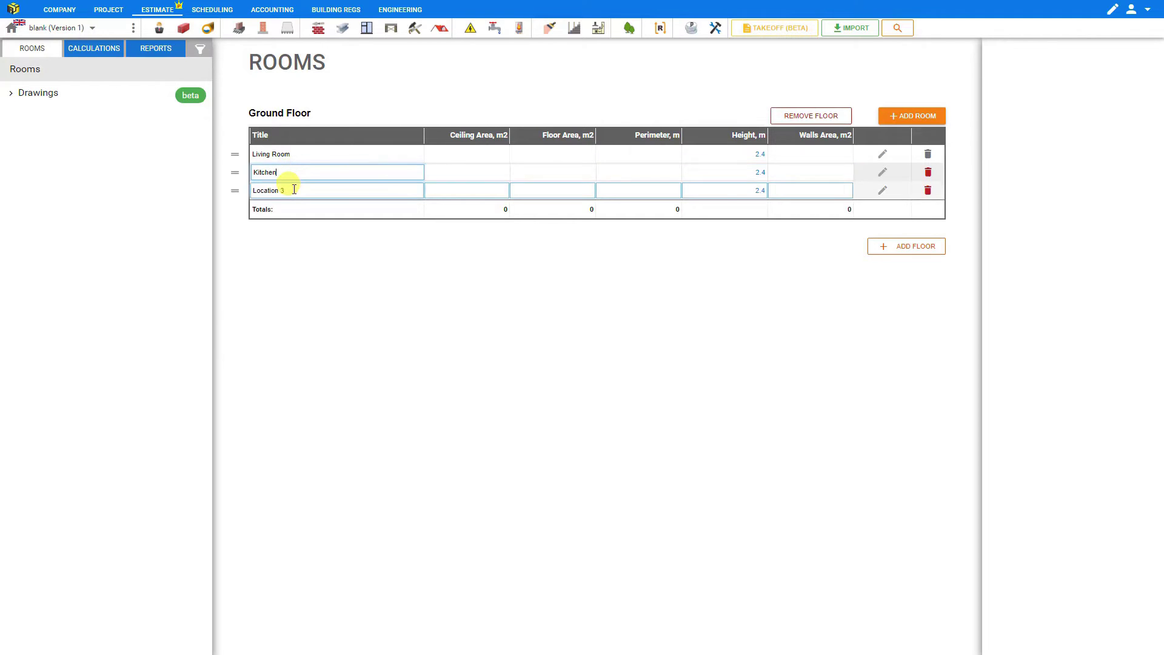
{"action": "triple_click", "coordinate": [293, 188]}
{"action": "type", "text": "Dining Room"}
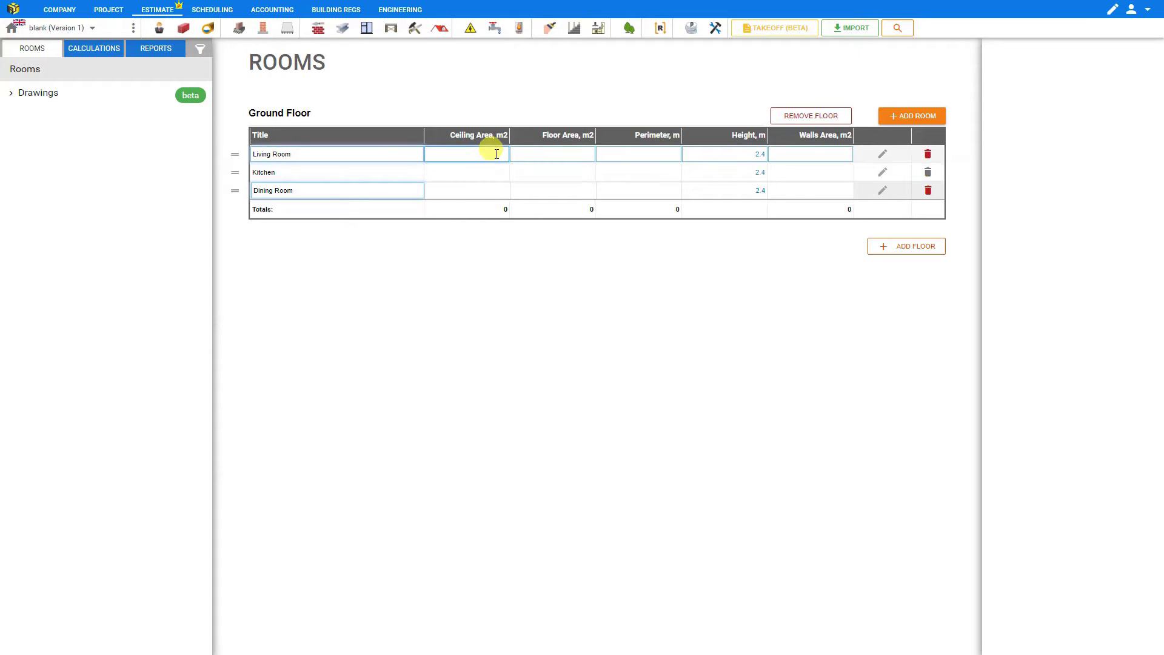
Step: Enter Living Room's ceiling area 25, floor area 25 and perimeter 30
{"action": "left_click", "coordinate": [496, 154]}
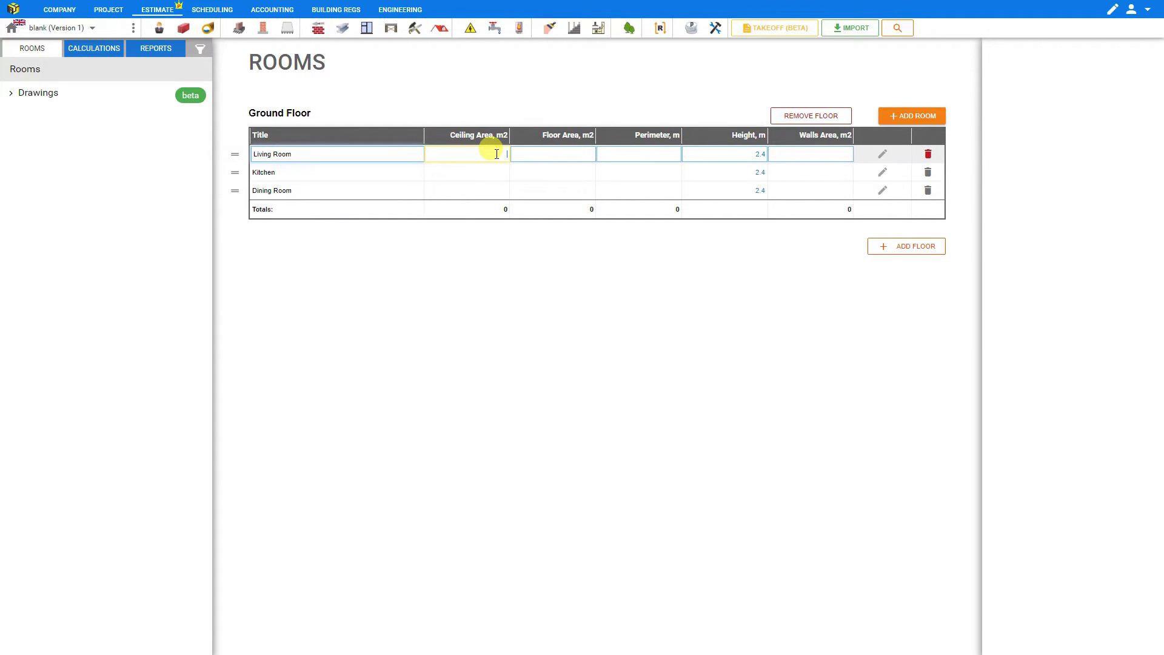
{"action": "left_click", "coordinate": [545, 154]}
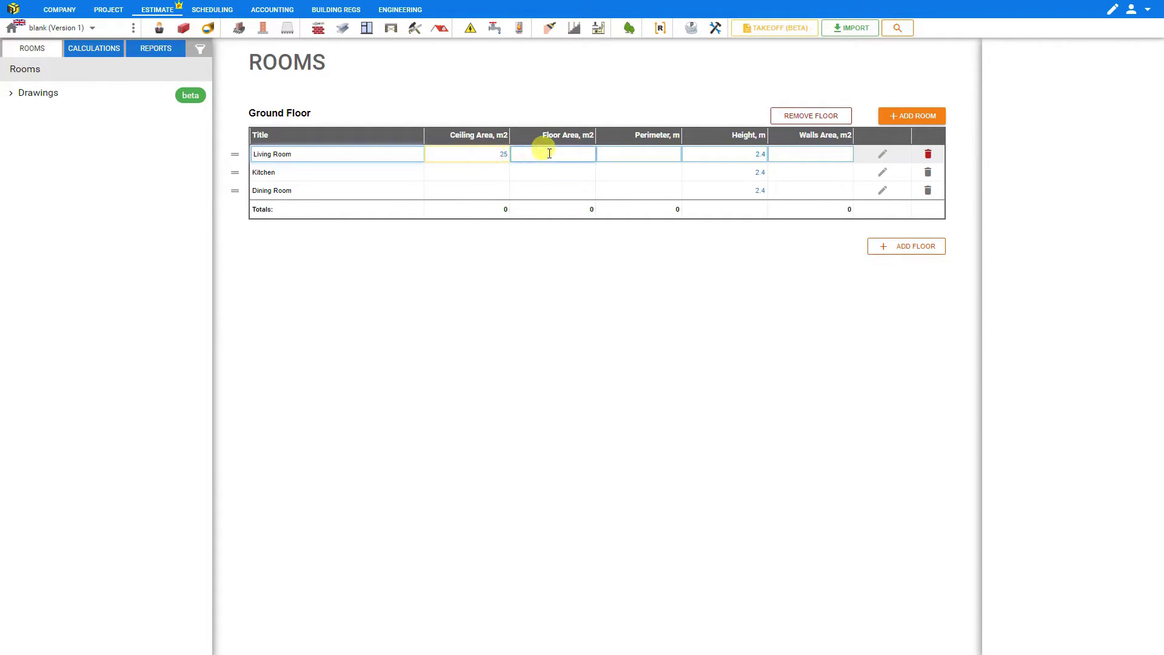
{"action": "type", "text": "25"}
{"action": "left_click", "coordinate": [646, 153]}
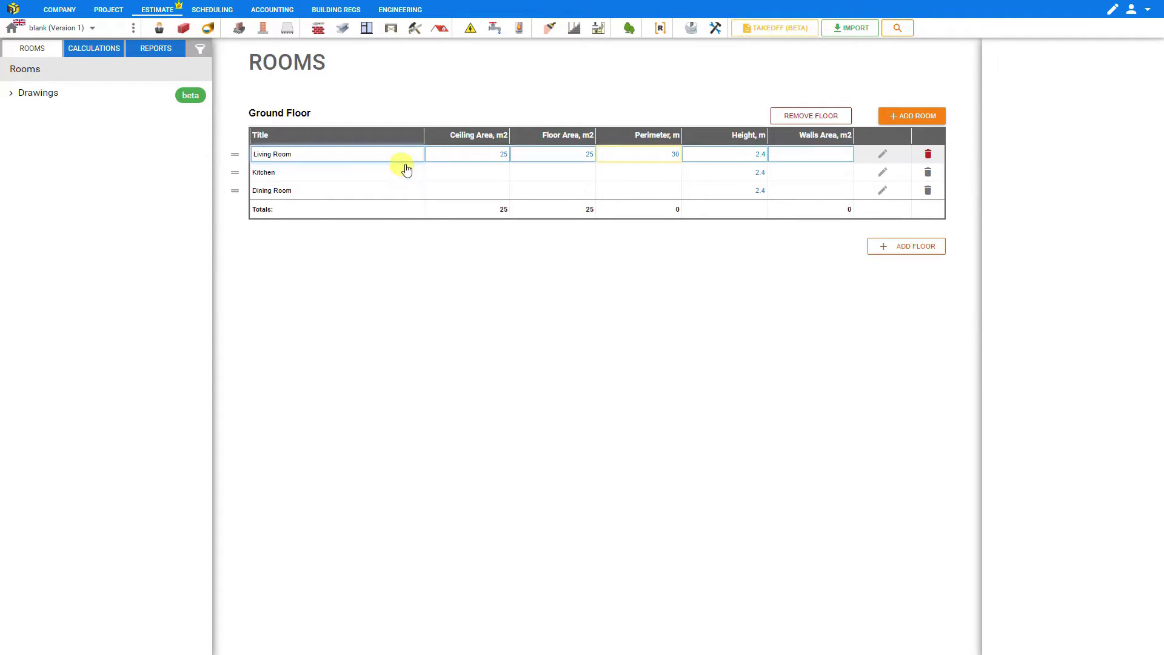
Step: Enter Kitchen's ceiling area 12, floor area 12 and perimeter 14
{"action": "left_click", "coordinate": [473, 172]}
{"action": "type", "text": "12"}
{"action": "left_click", "coordinate": [545, 172]}
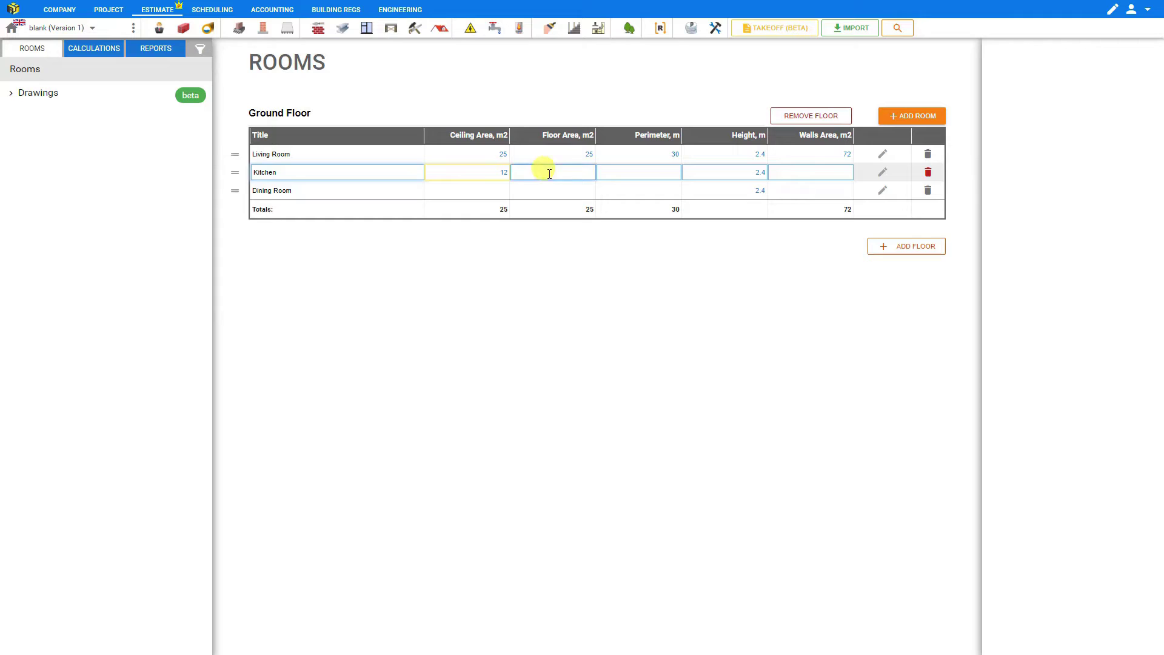
{"action": "type", "text": "12"}
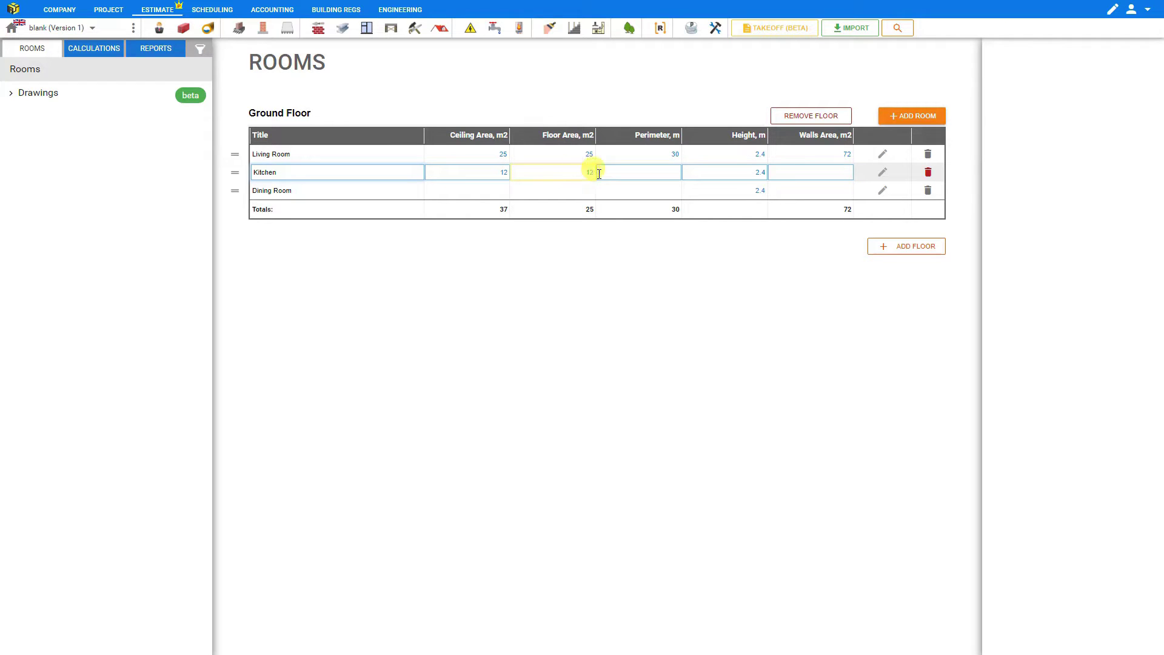
{"action": "left_click", "coordinate": [665, 173]}
{"action": "type", "text": "14"}
Step: Fill in Dining Room's ceiling area 25 and floor area 25
{"action": "left_click", "coordinate": [499, 192]}
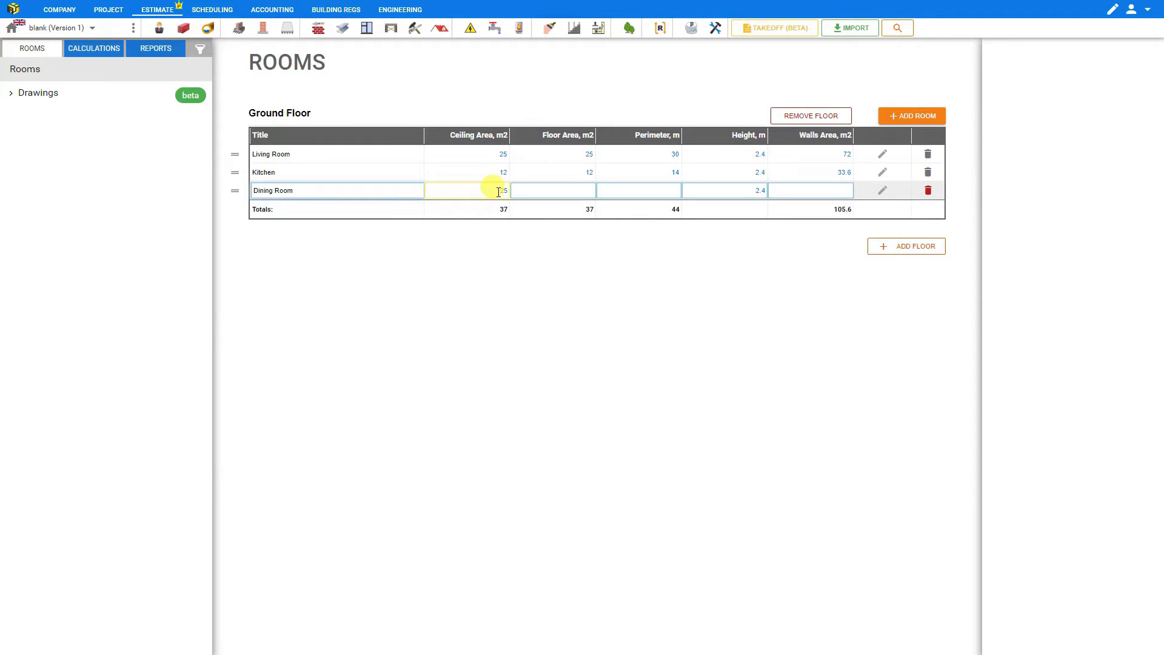
{"action": "left_click", "coordinate": [569, 188]}
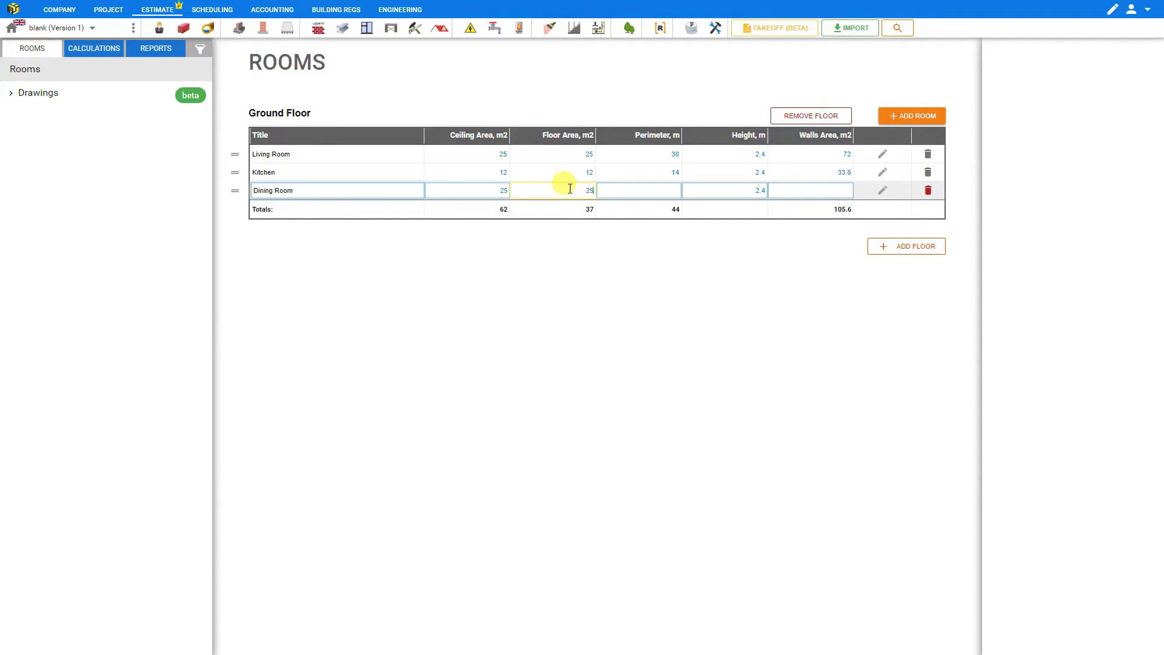
{"action": "left_click", "coordinate": [647, 192]}
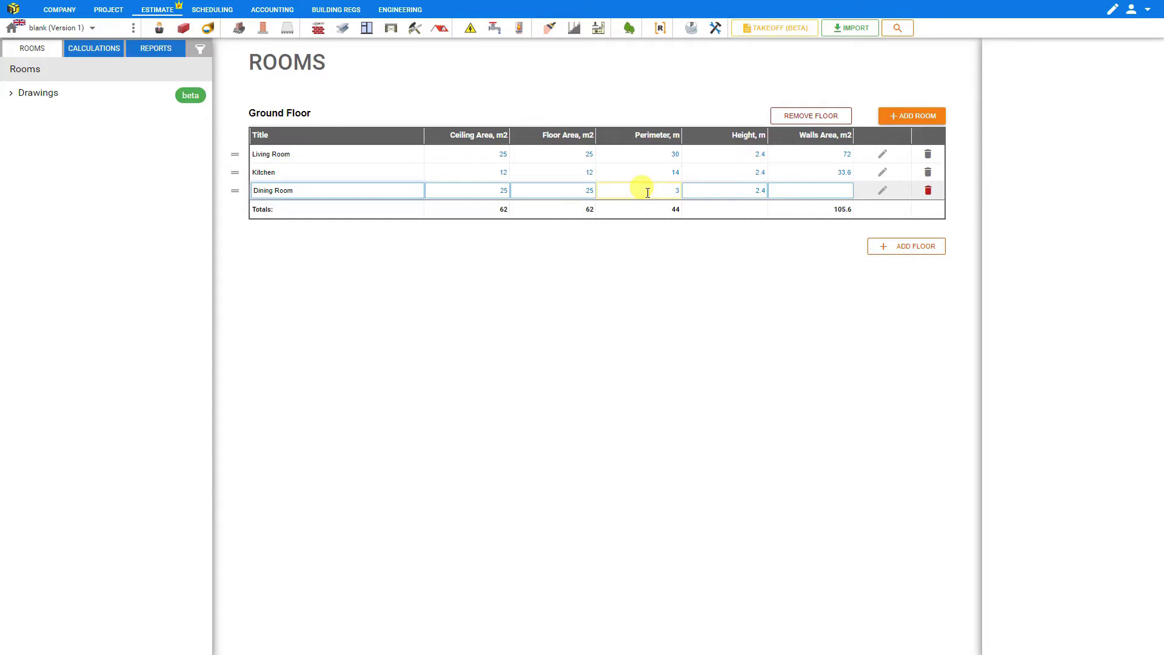
Step: Commit Dining Room's perimeter of 30 and add a second floor
{"action": "type", "text": "30"}
{"action": "key", "text": "Return"}
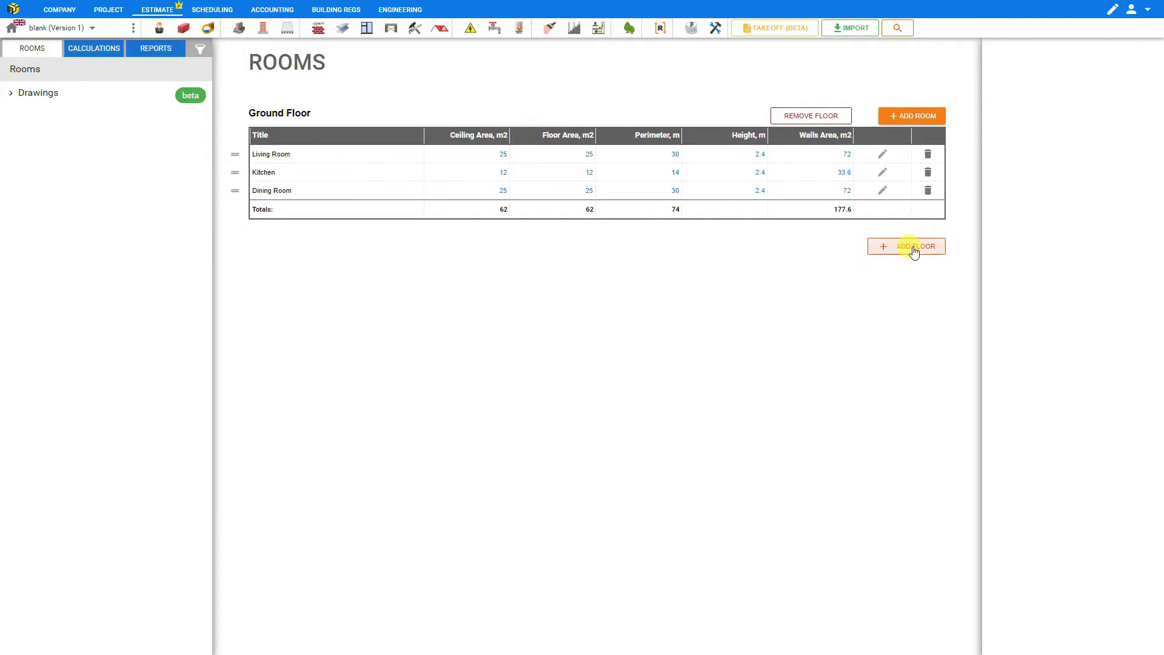
{"action": "left_click", "coordinate": [909, 248]}
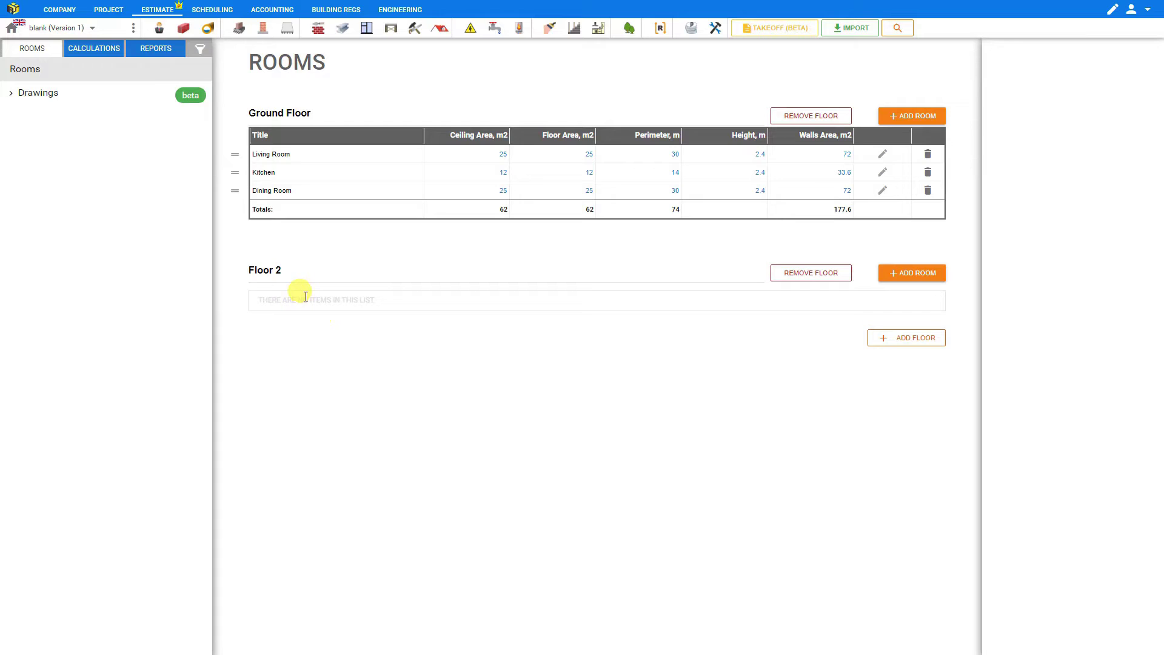
Step: Add three rooms to Floor 2 titled Master Bedroom, Bedroom 2 and Full Bath
{"action": "left_click", "coordinate": [921, 278]}
{"action": "left_click", "coordinate": [920, 278]}
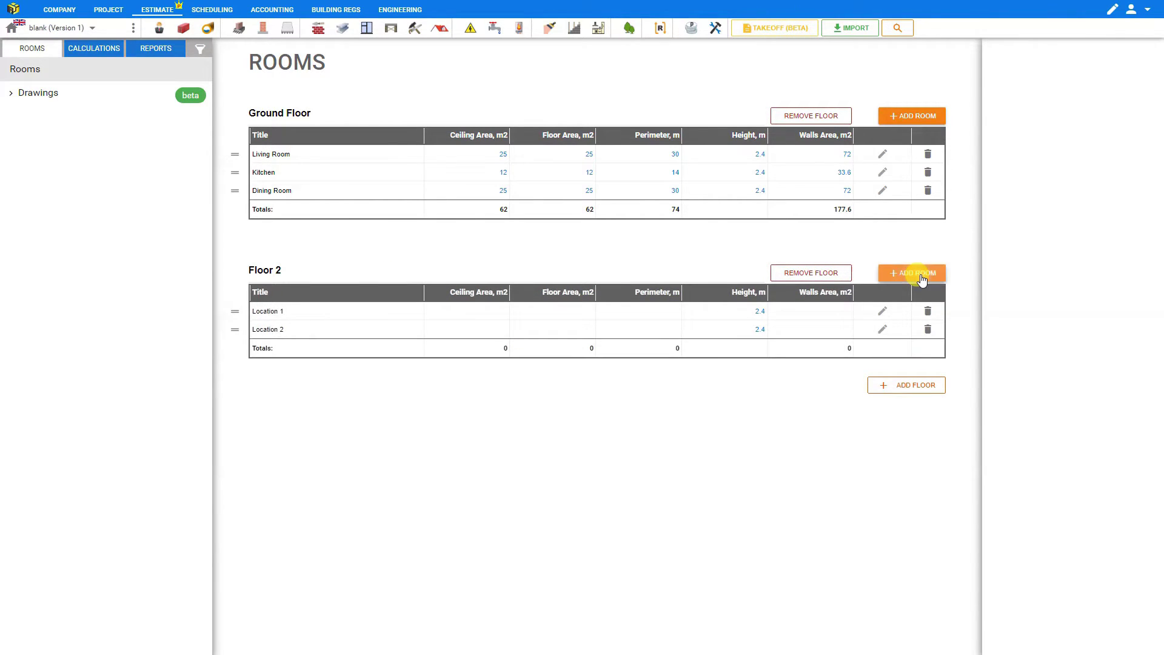
{"action": "left_click", "coordinate": [920, 278]}
{"action": "key", "text": "Tab"}
{"action": "type", "text": "Maste"}
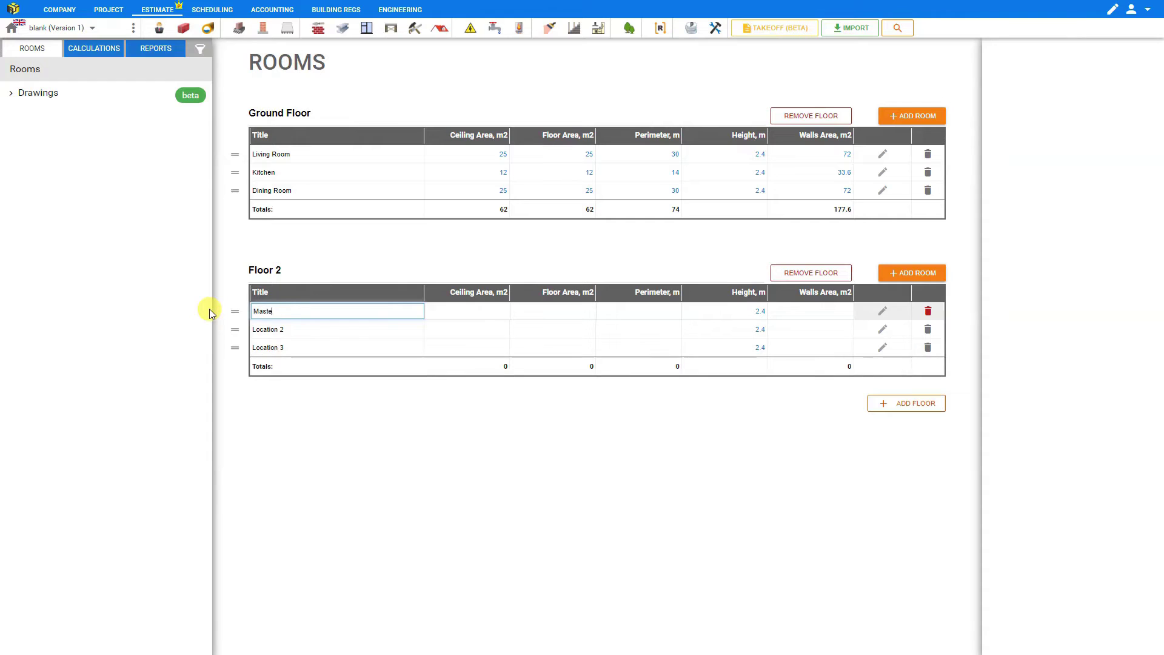
{"action": "type", "text": "r Bedroom"}
{"action": "left_click", "coordinate": [285, 329]}
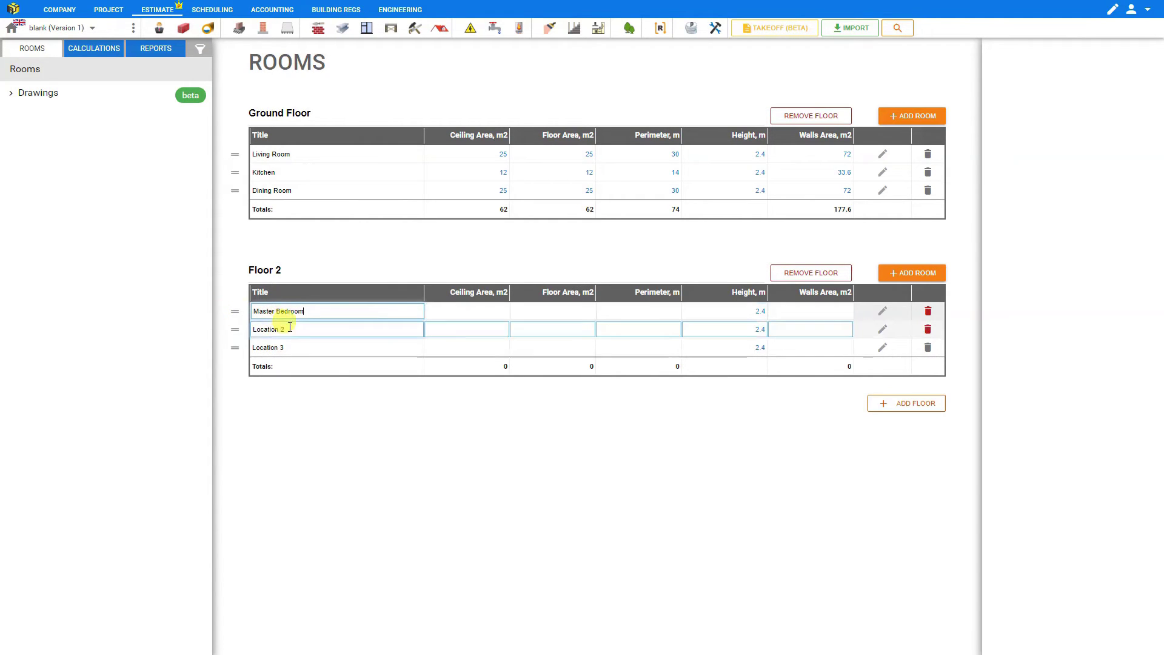
{"action": "type", "text": "Bedroom 2"}
{"action": "left_click", "coordinate": [294, 346]}
{"action": "type", "text": "Fu"}
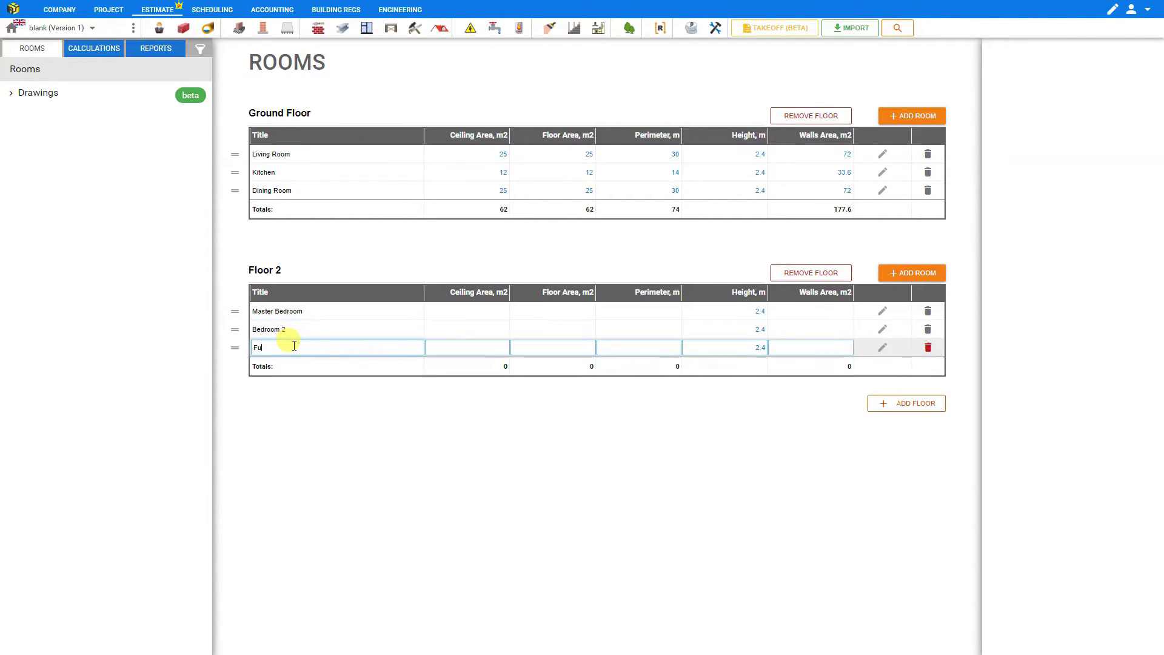
{"action": "type", "text": "ll Bath"}
{"action": "key", "text": "Return"}
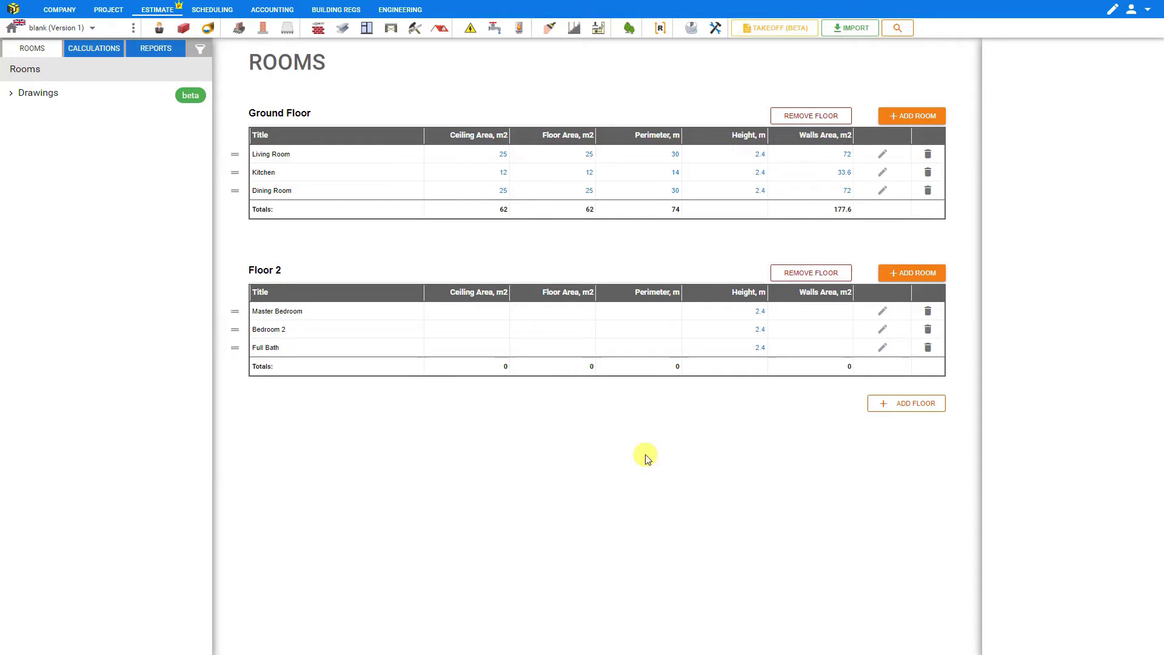
Step: Add a third floor named Garage containing one room titled Workroom
{"action": "left_click", "coordinate": [919, 405]}
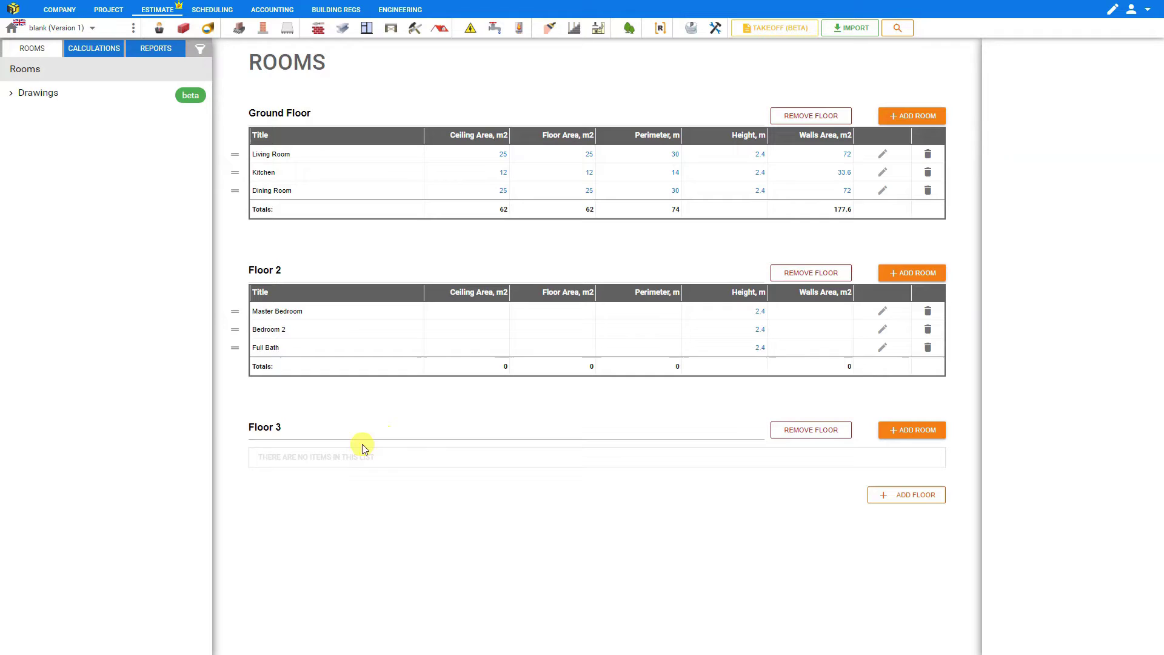
{"action": "triple_click", "coordinate": [273, 428]}
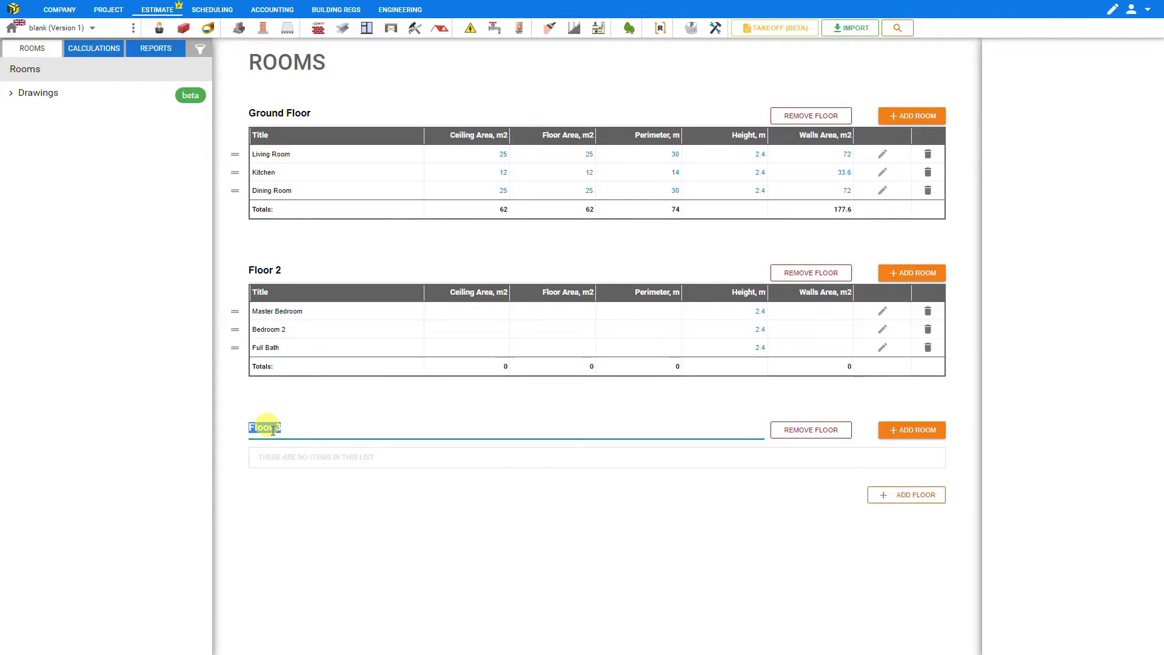
{"action": "type", "text": "Garage"}
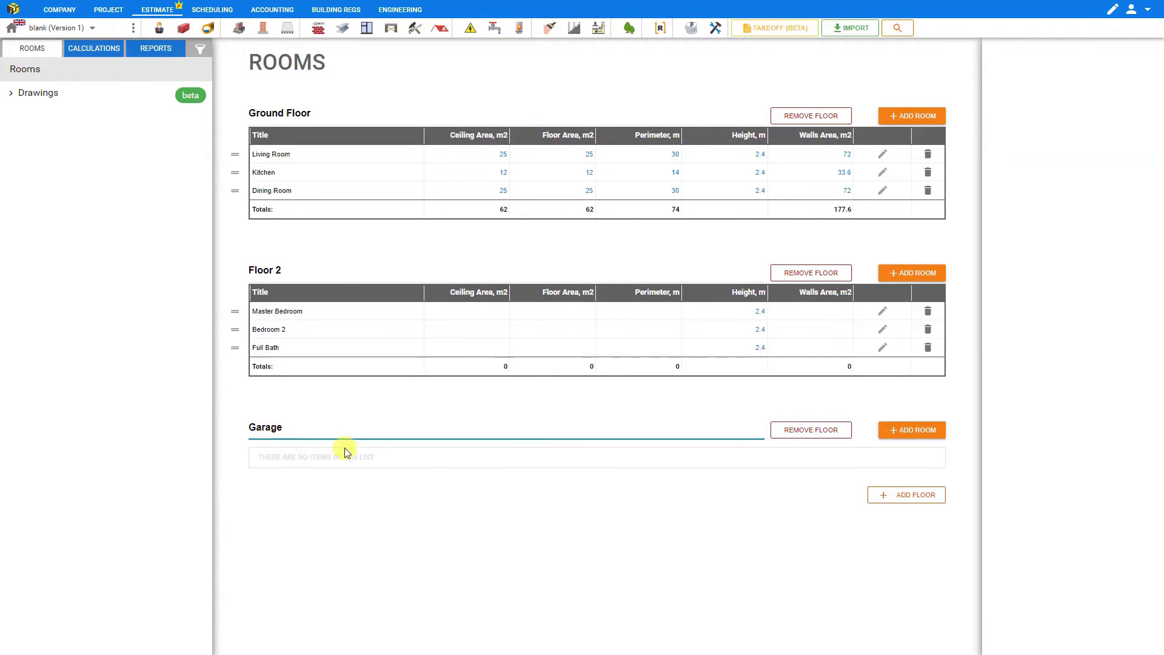
{"action": "left_click", "coordinate": [910, 431]}
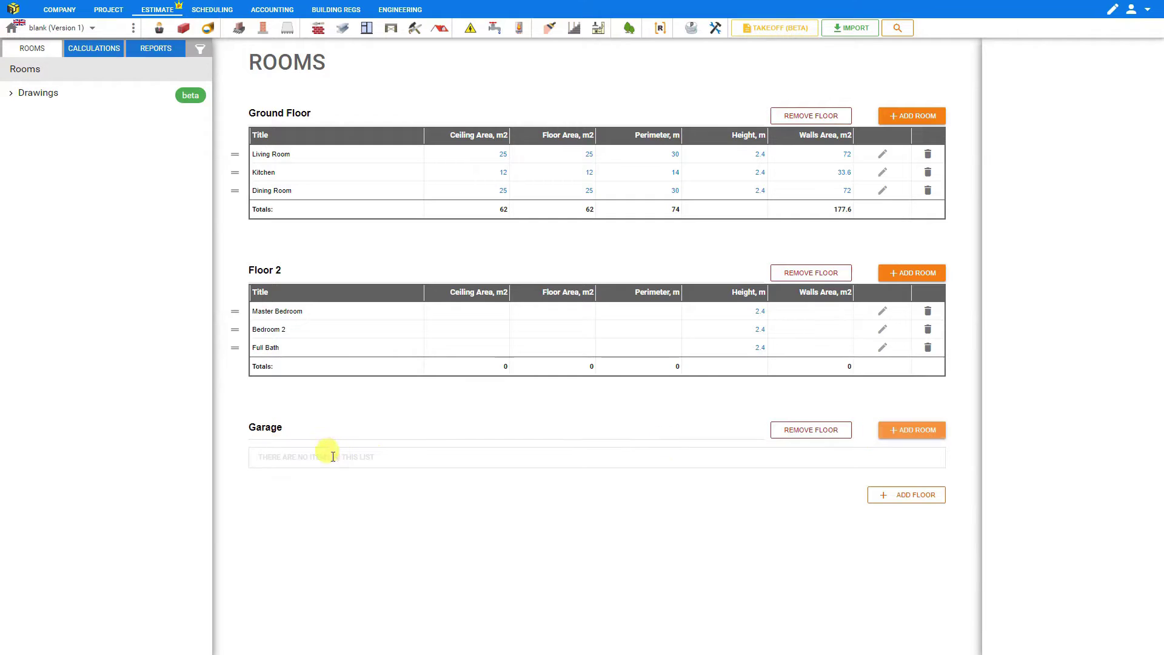
{"action": "triple_click", "coordinate": [288, 467]}
{"action": "type", "text": "Workro"}
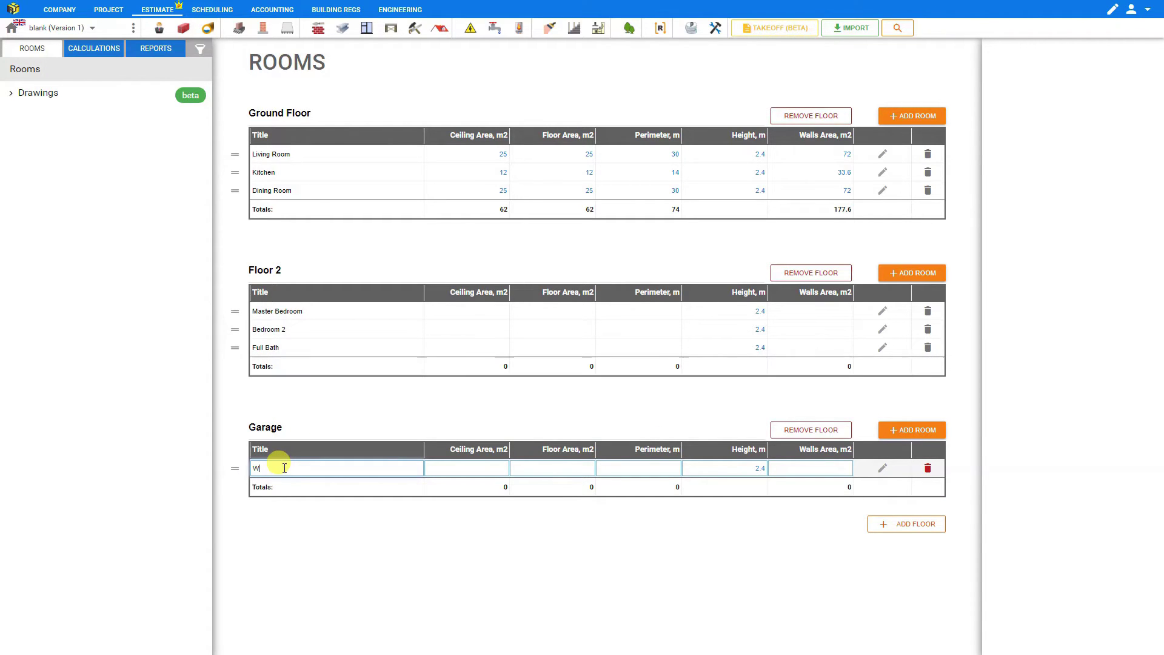
{"action": "type", "text": "om"}
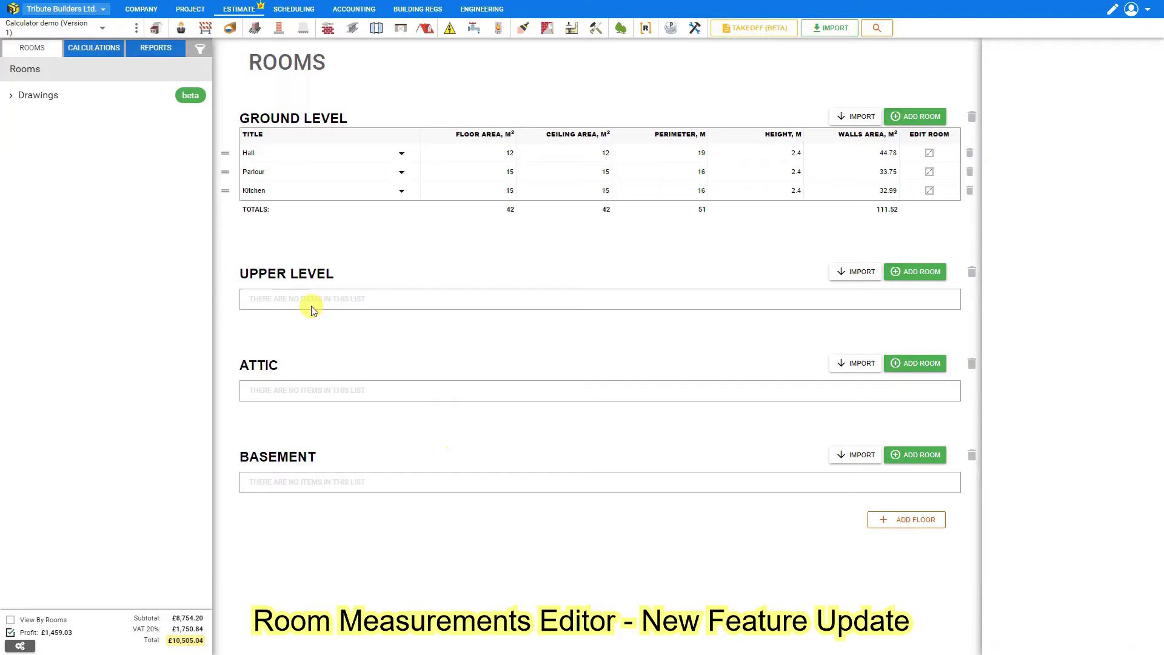
Step: Add rooms under Upper Level and title the first one Bedroom
{"action": "left_click", "coordinate": [917, 273]}
{"action": "left_click", "coordinate": [917, 273]}
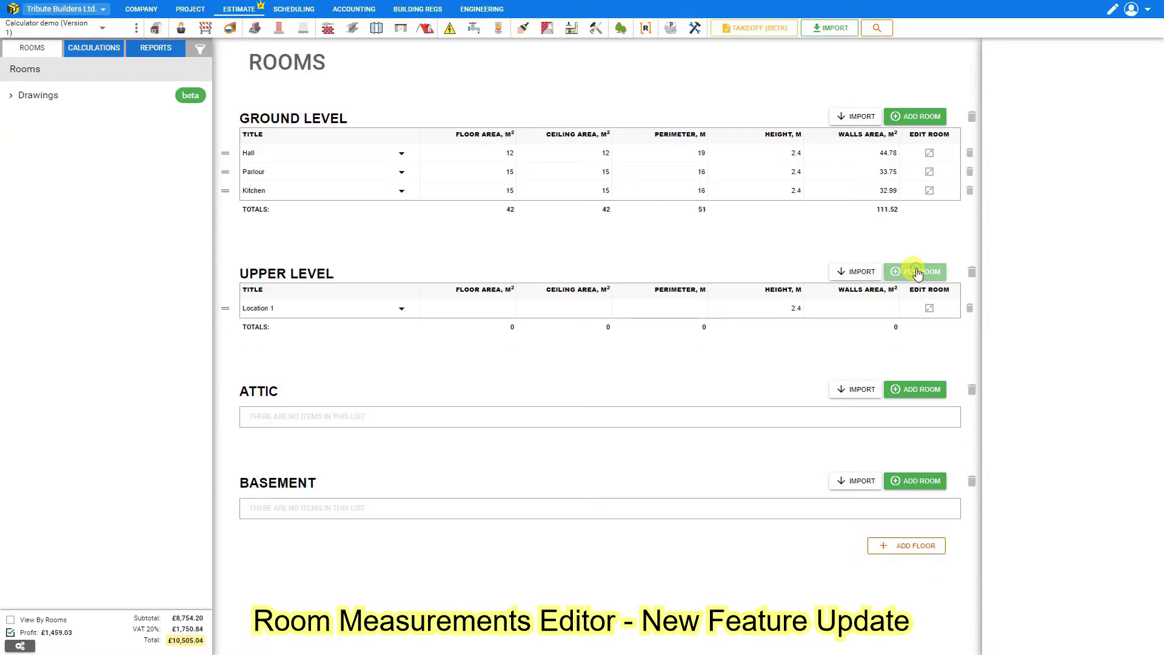
{"action": "left_click", "coordinate": [917, 273]}
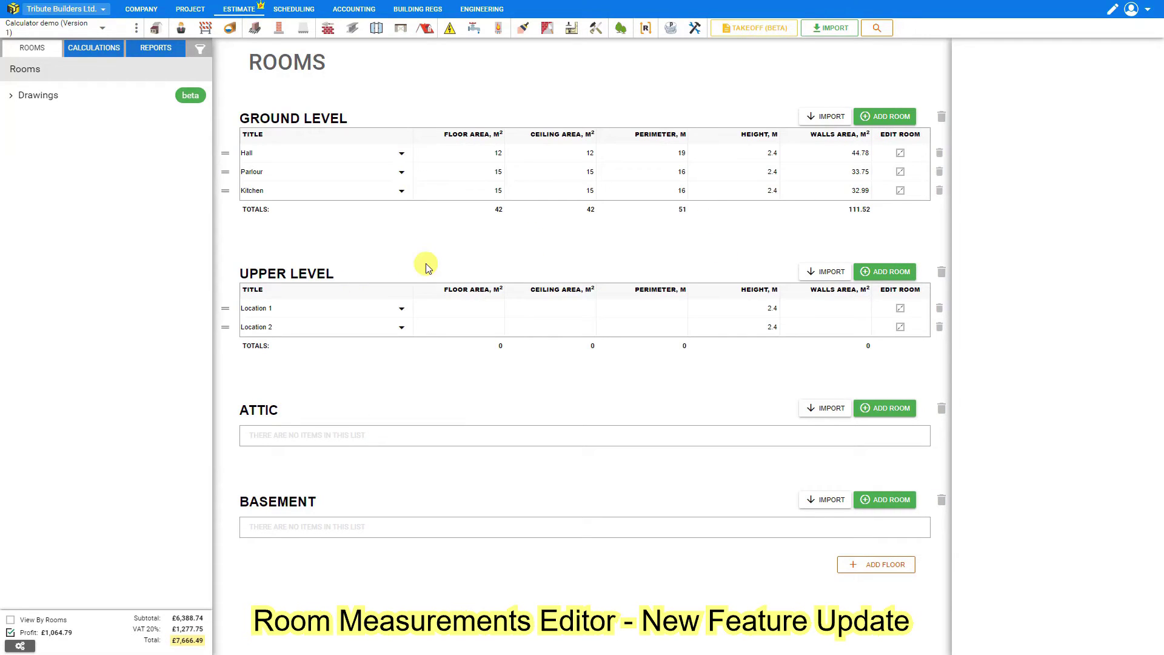
{"action": "left_click", "coordinate": [401, 309]}
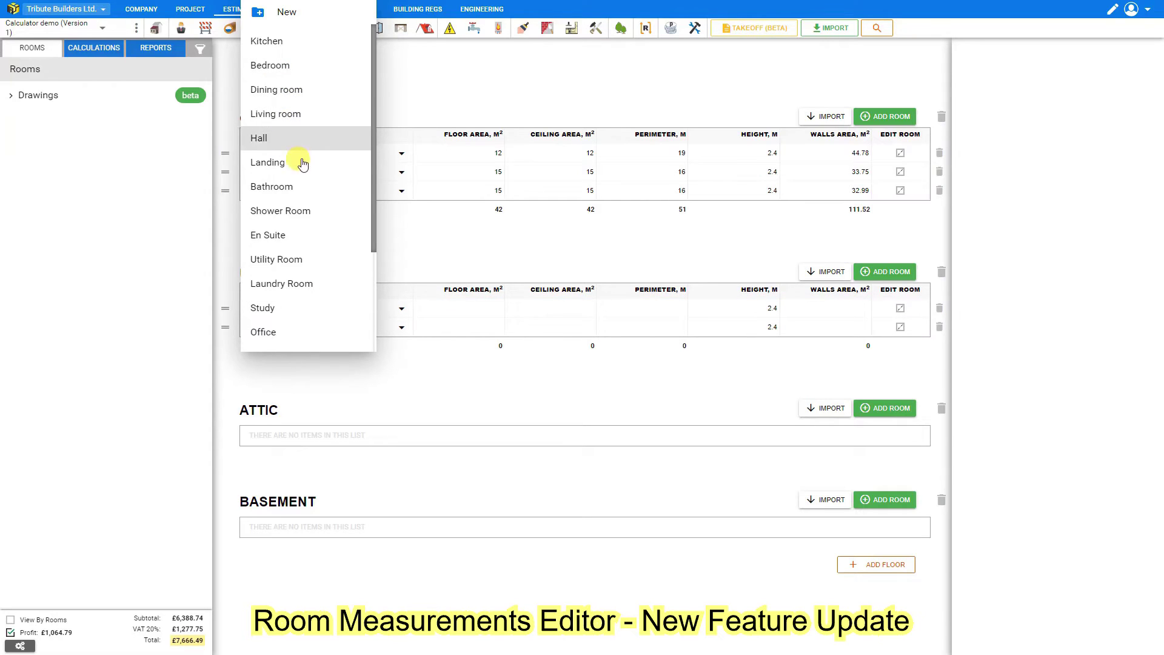
{"action": "left_click", "coordinate": [297, 71]}
Step: Create a new custom room title Bath and assign it to the second room
{"action": "left_click", "coordinate": [402, 327]}
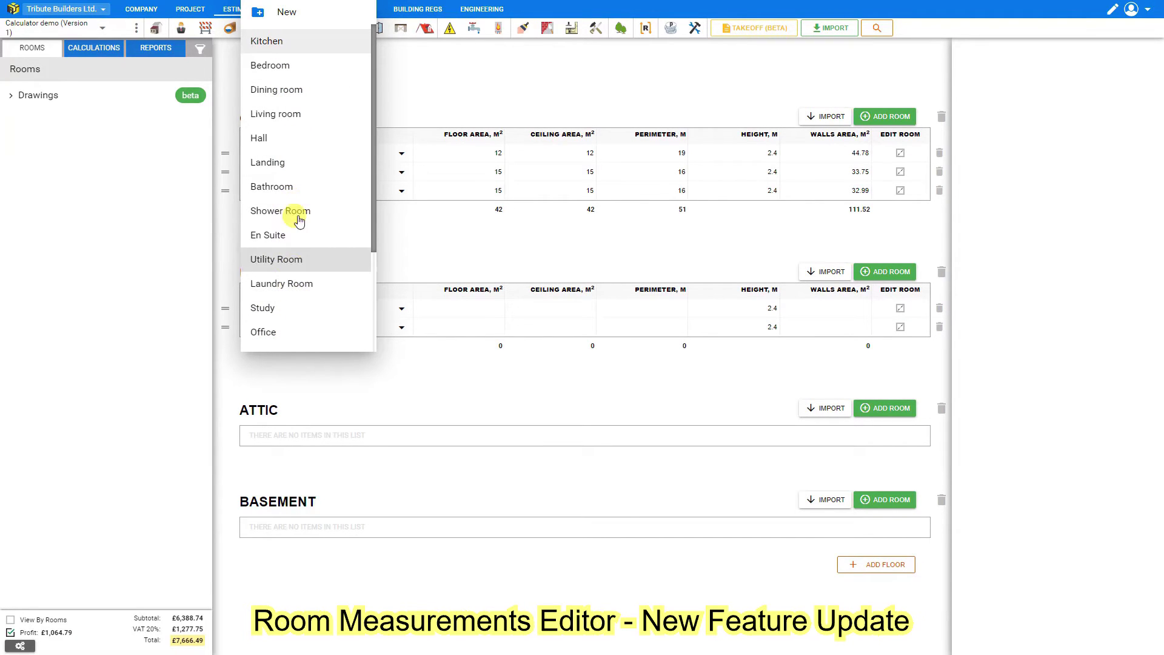
{"action": "left_click", "coordinate": [306, 11]}
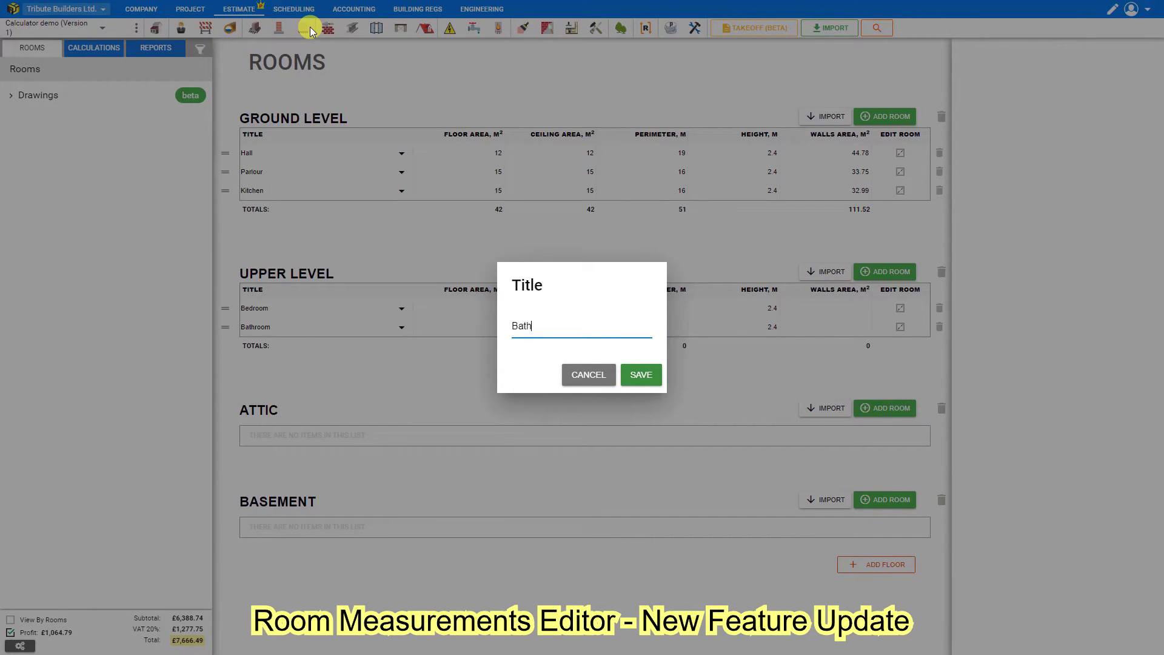
{"action": "left_click", "coordinate": [642, 375]}
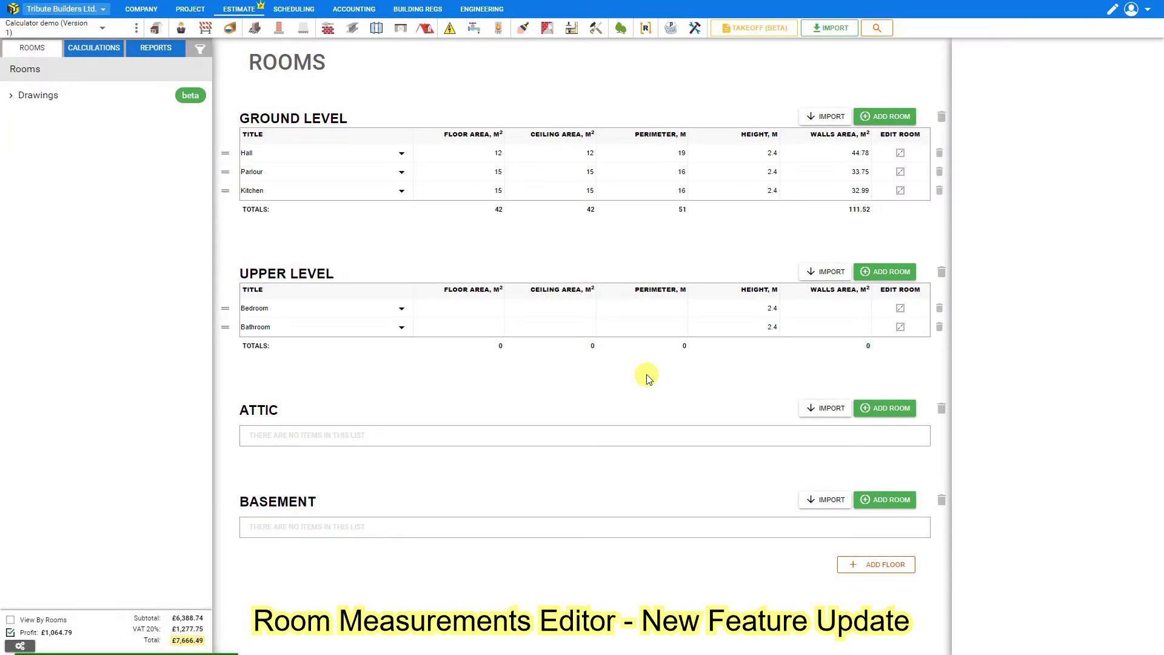
{"action": "left_click", "coordinate": [401, 327]}
{"action": "left_click_drag", "start_coordinate": [374, 218], "coordinate": [366, 327]}
{"action": "left_click", "coordinate": [261, 332]}
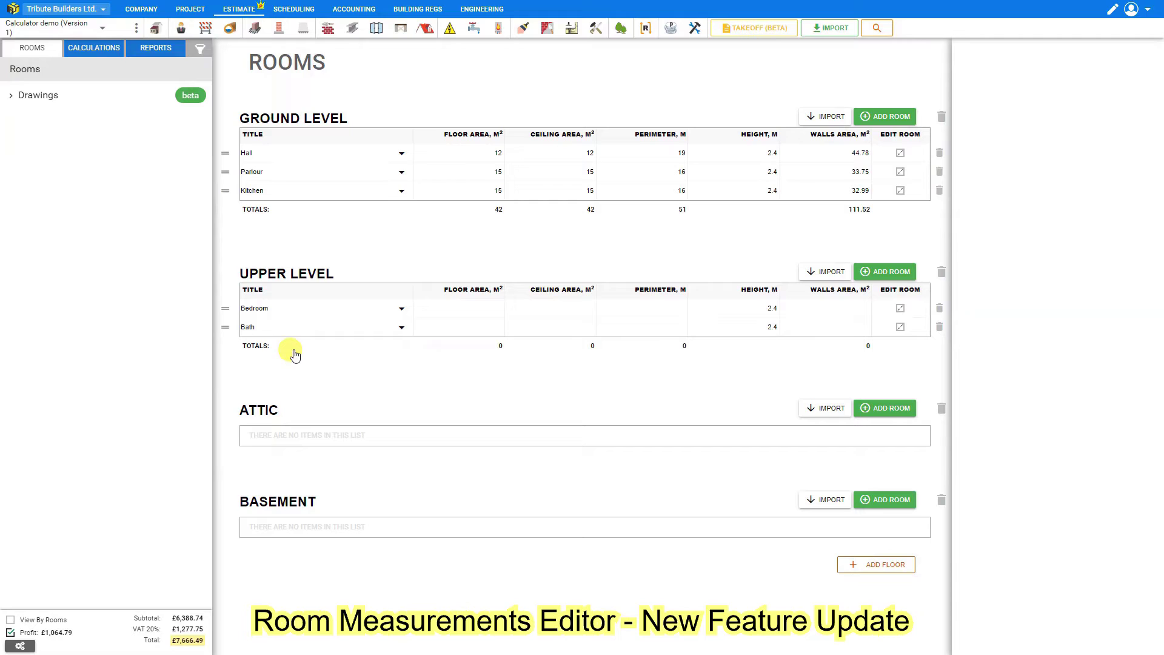
Step: Give the Upper Level Bedroom floor area 20, ceiling area 20 and perimeter 28
{"action": "left_click", "coordinate": [489, 310]}
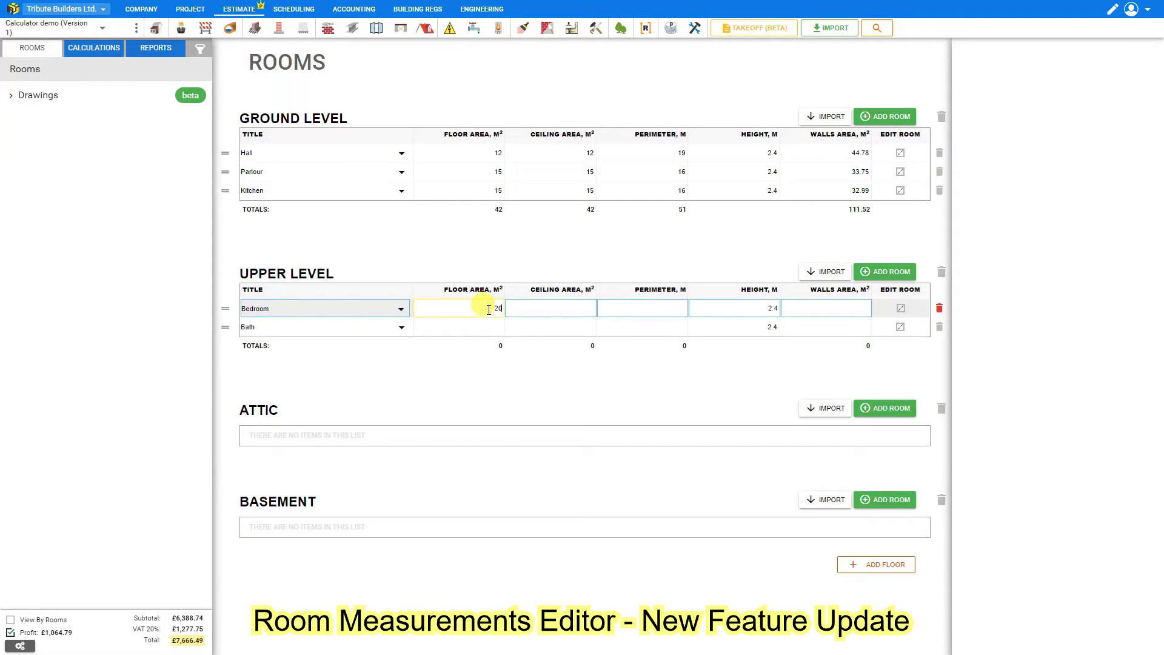
{"action": "key", "text": "Tab"}
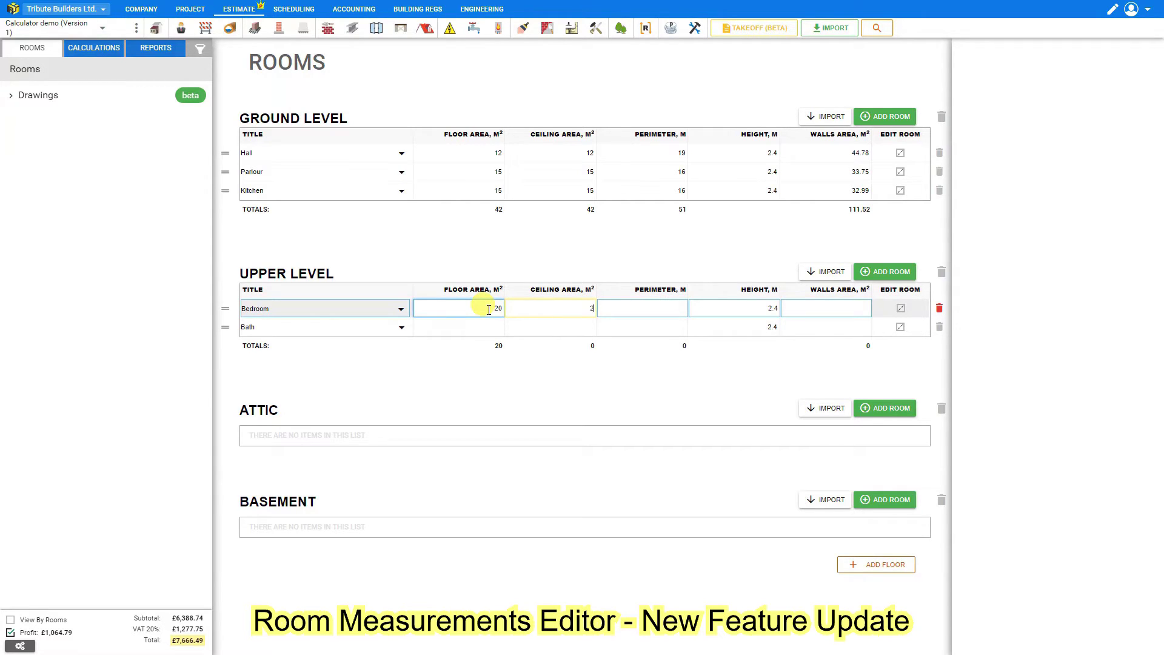
{"action": "key", "text": "Tab"}
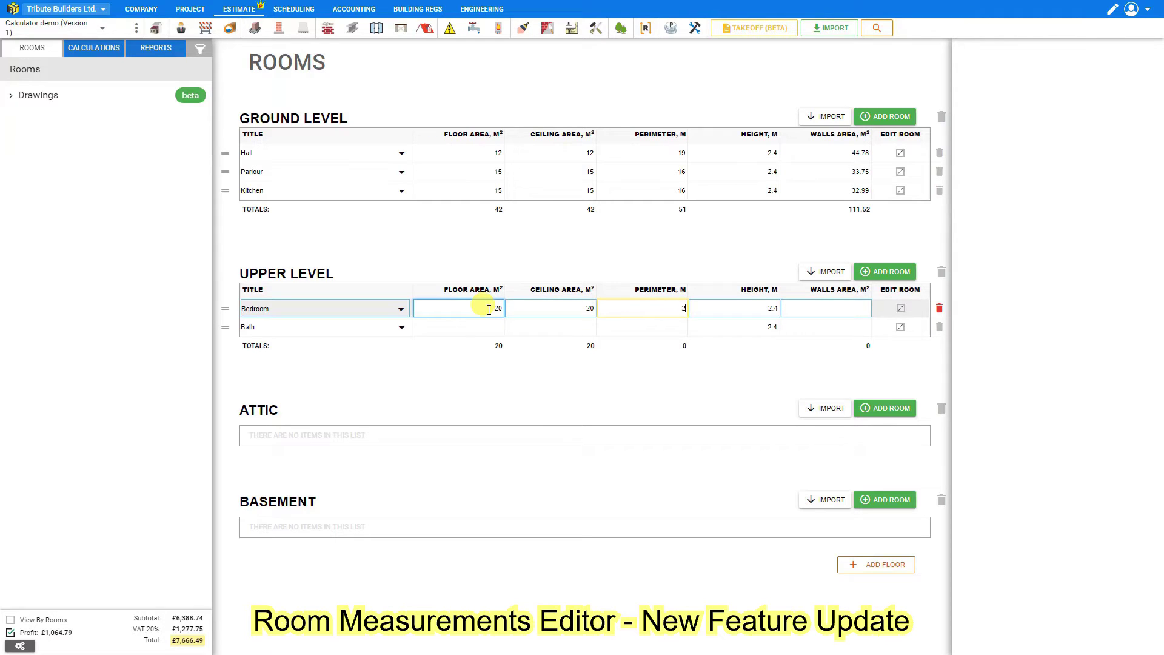
{"action": "key", "text": "Tab"}
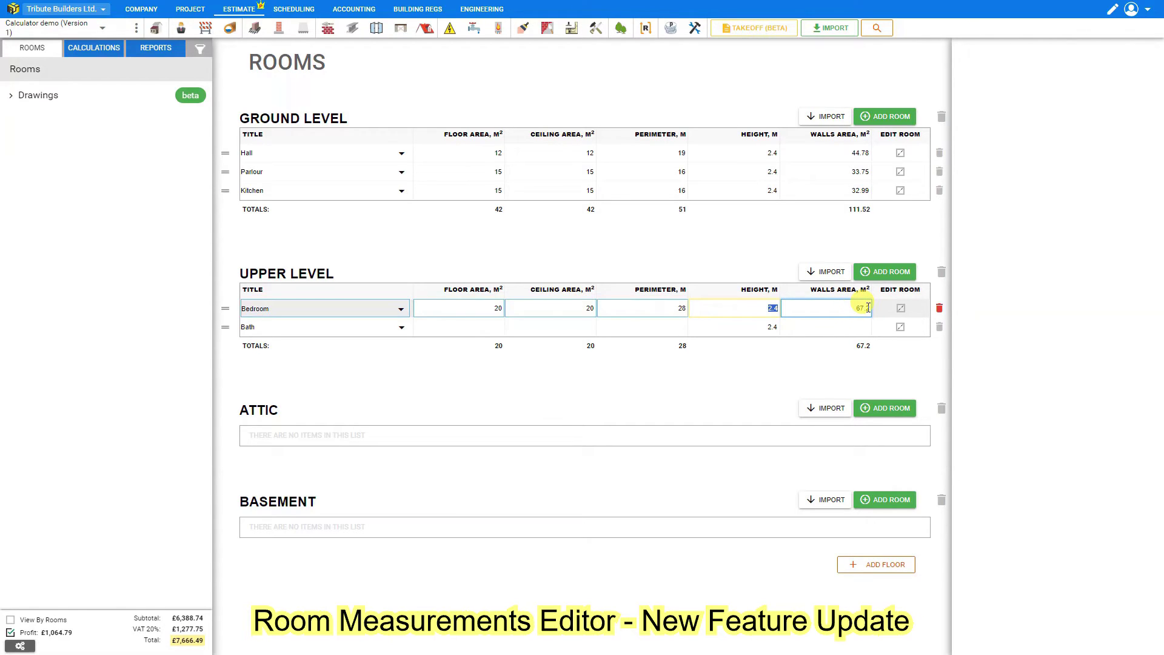
{"action": "left_click", "coordinate": [480, 326]}
{"action": "left_click", "coordinate": [483, 307]}
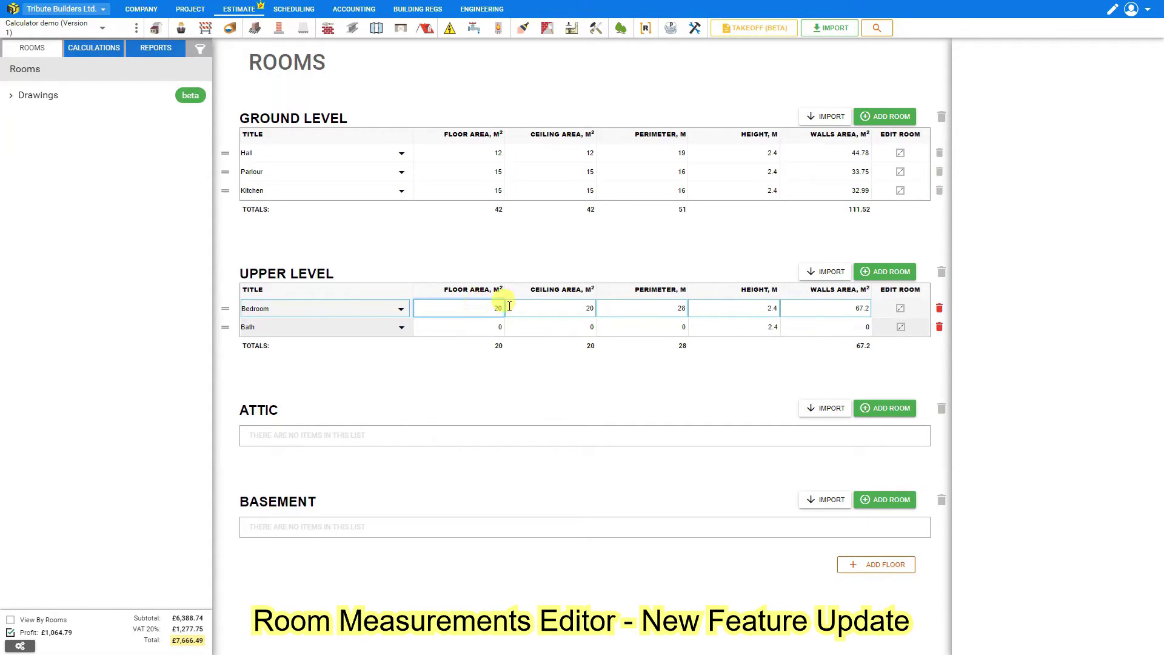
{"action": "left_click", "coordinate": [478, 325]}
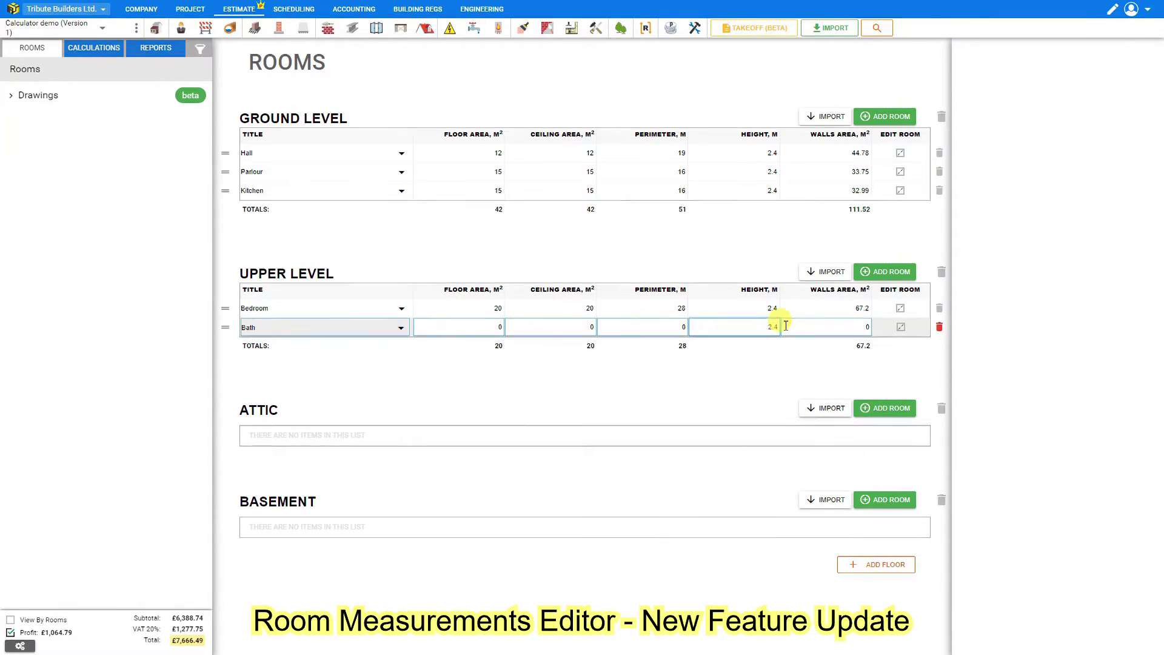
Step: Calculate the Bath from its length and width: 6 m² floor/ceiling, 10 m perimeter, 24 m² walls
{"action": "left_click", "coordinate": [901, 329]}
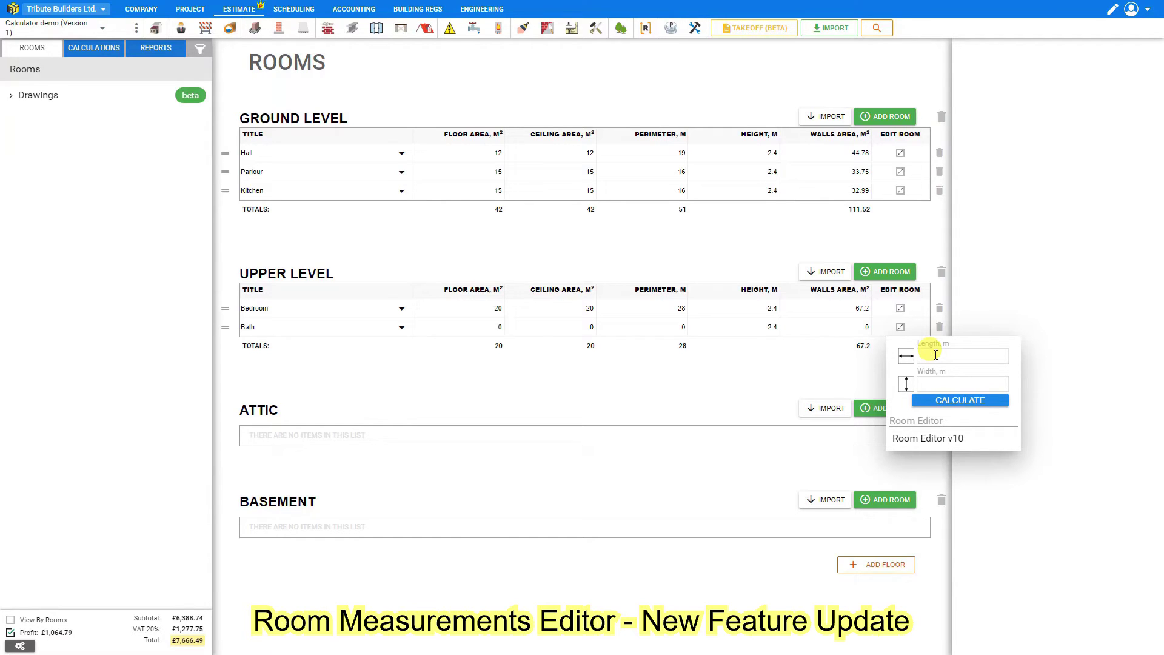
{"action": "left_click", "coordinate": [947, 403]}
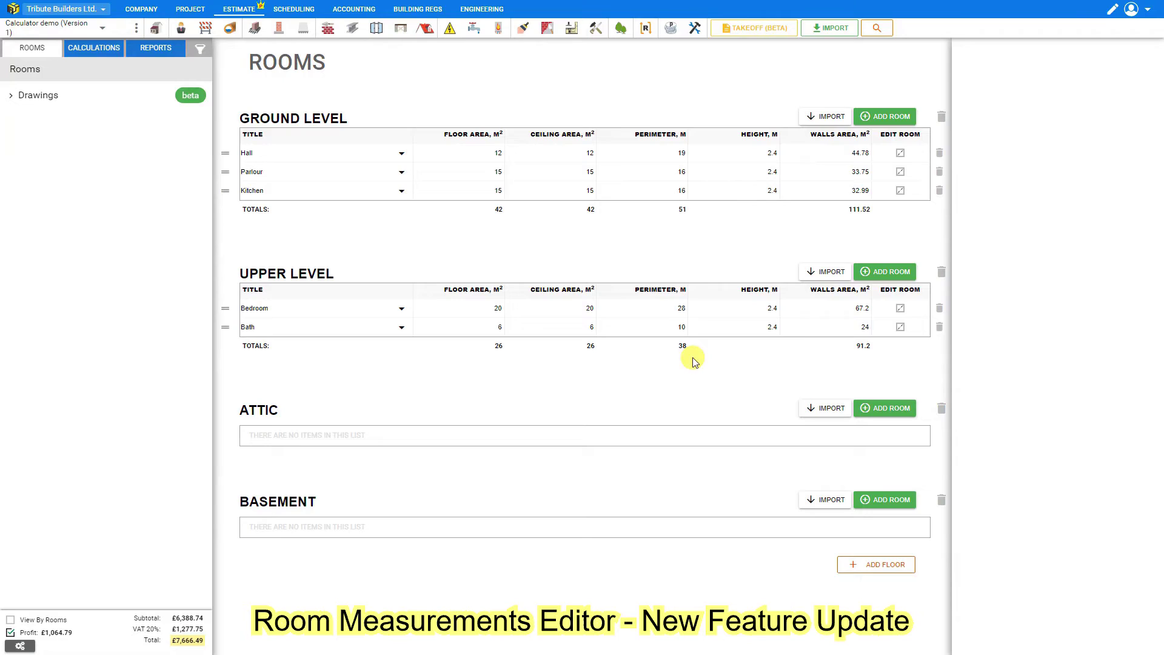
{"action": "left_click", "coordinate": [499, 328]}
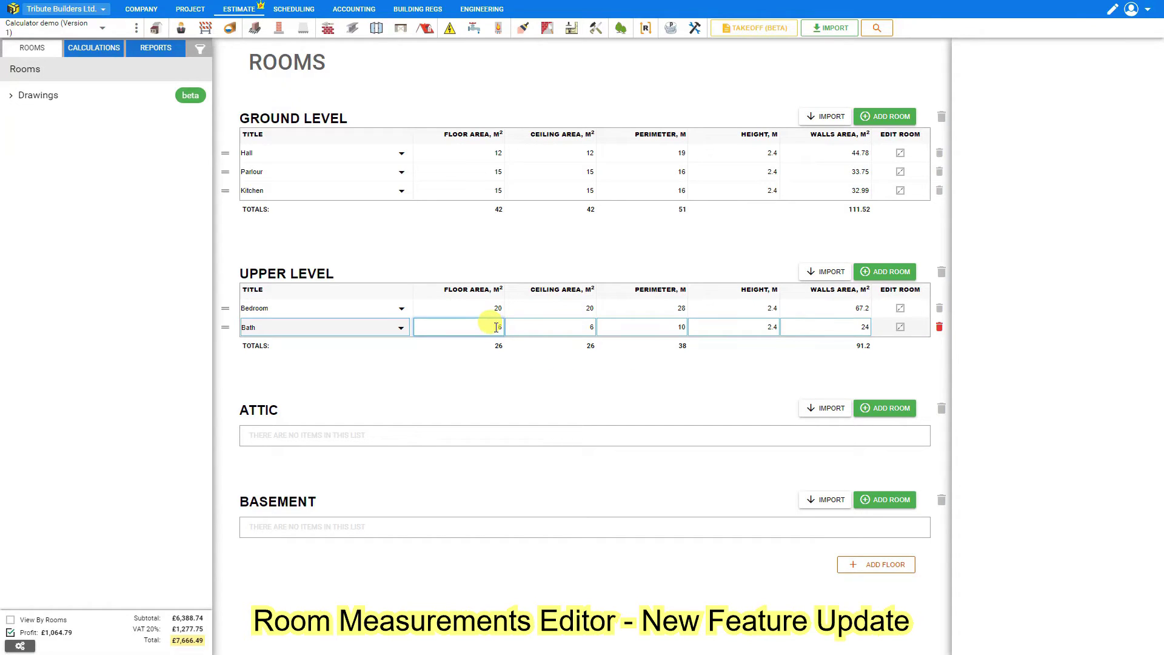
{"action": "left_click", "coordinate": [592, 327]}
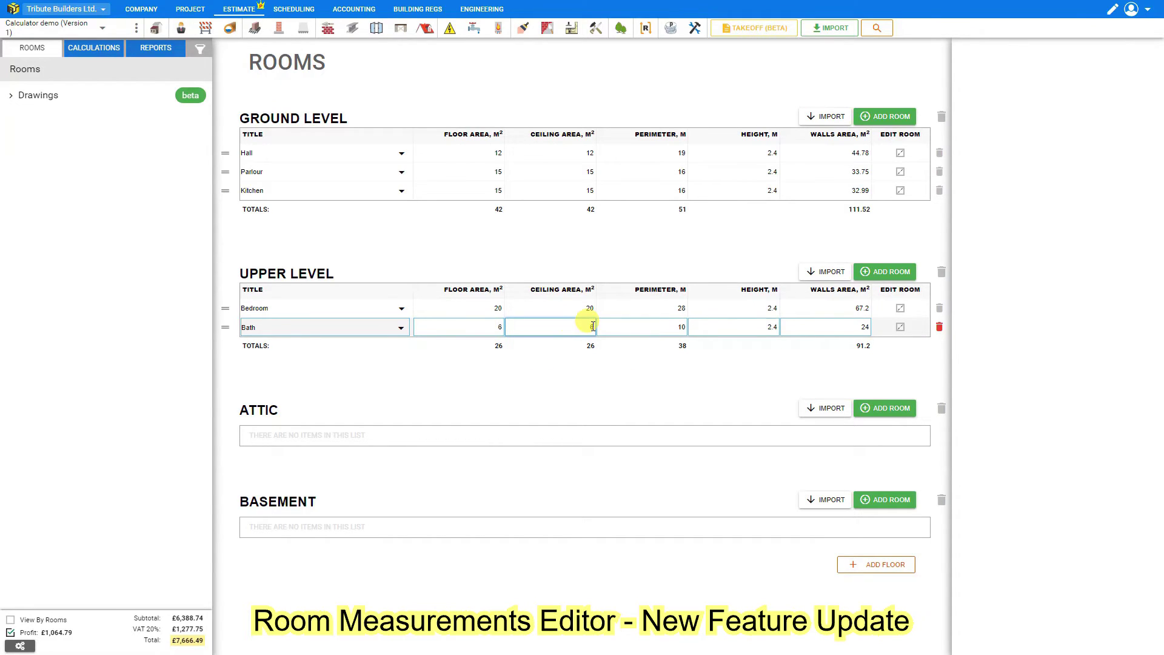
{"action": "left_click", "coordinate": [681, 328]}
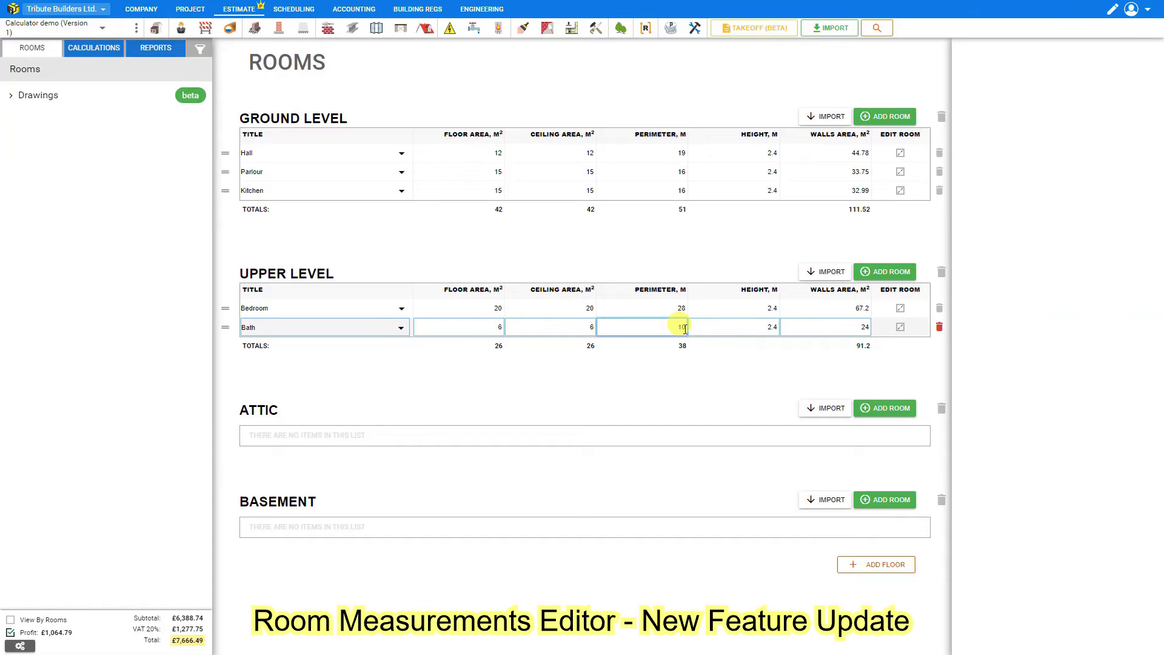
{"action": "left_click", "coordinate": [767, 329]}
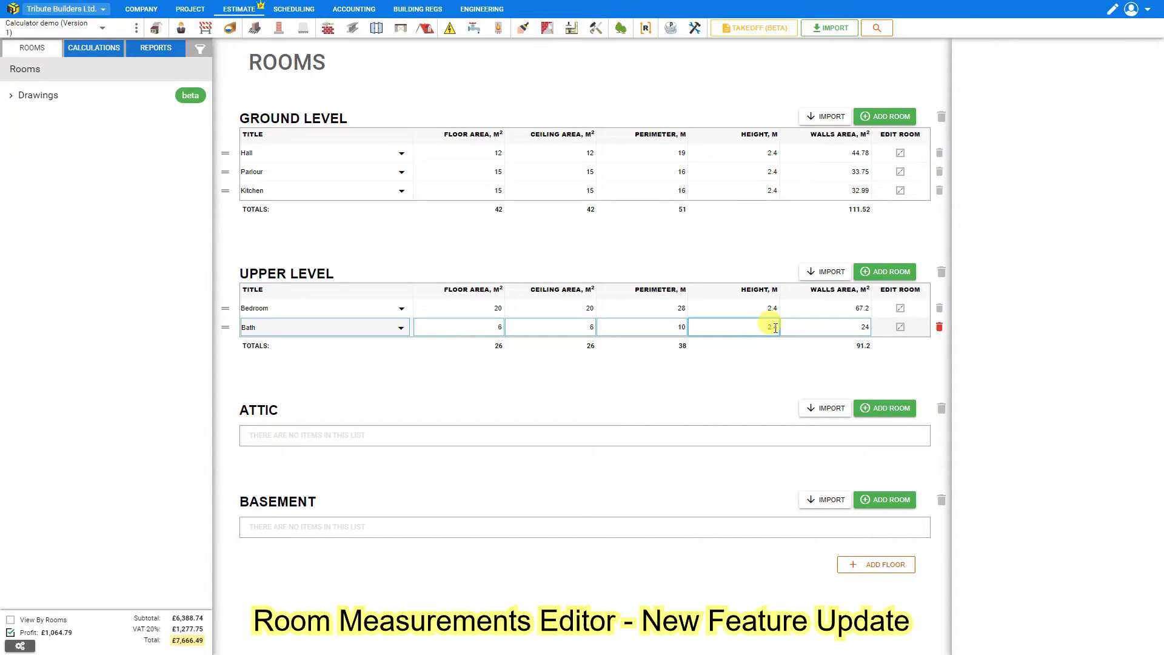
{"action": "left_click", "coordinate": [860, 328]}
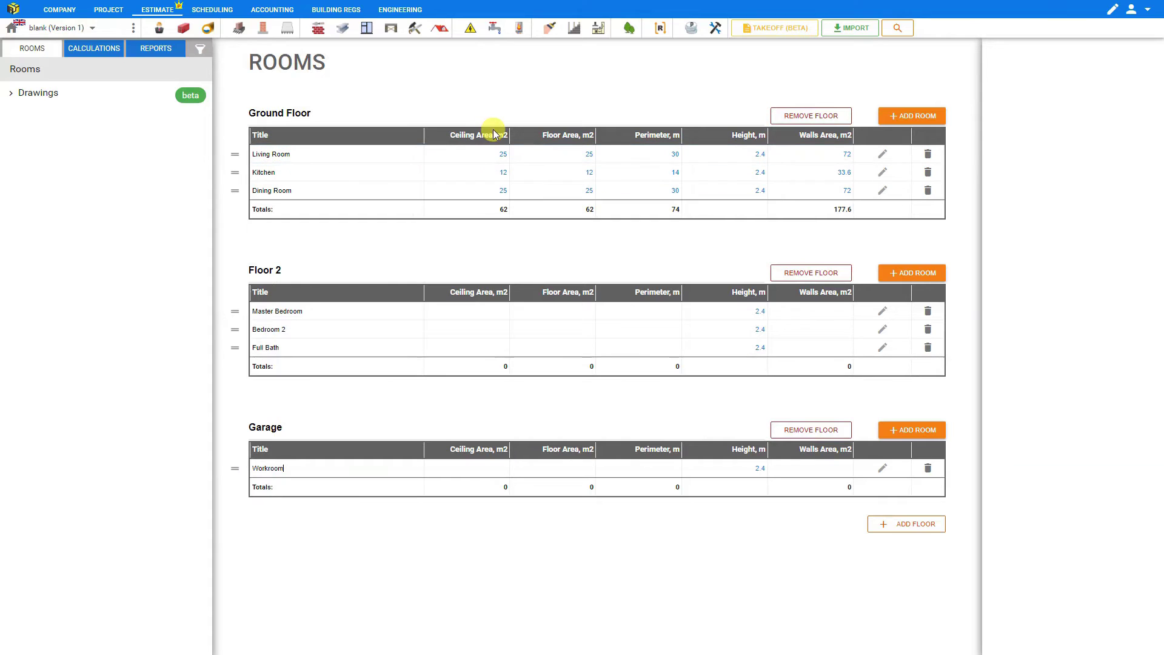
Step: Create a Plastering (Skim Coat) module named Plastering 1
{"action": "left_click", "coordinate": [551, 29]}
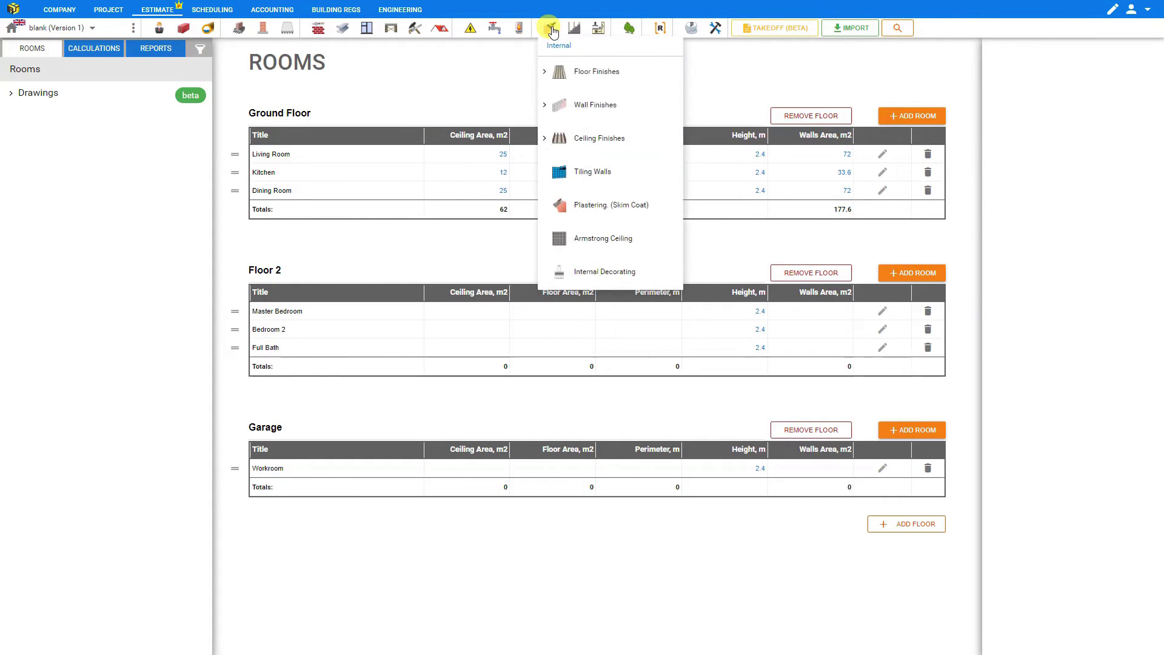
{"action": "left_click", "coordinate": [573, 206]}
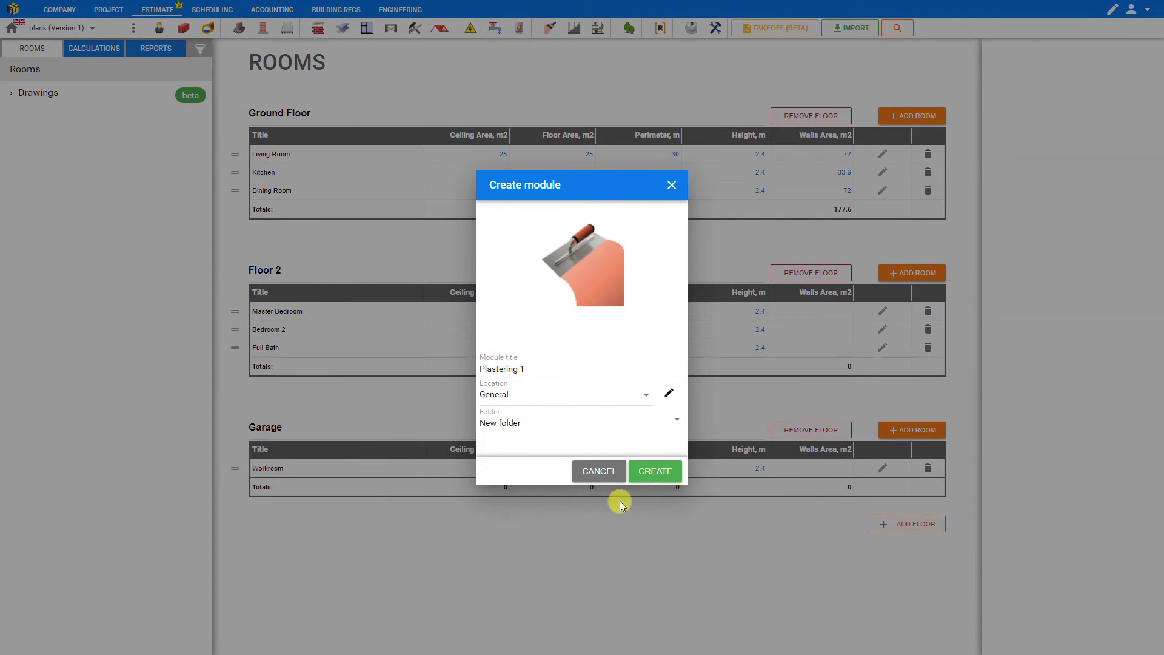
{"action": "left_click", "coordinate": [662, 479]}
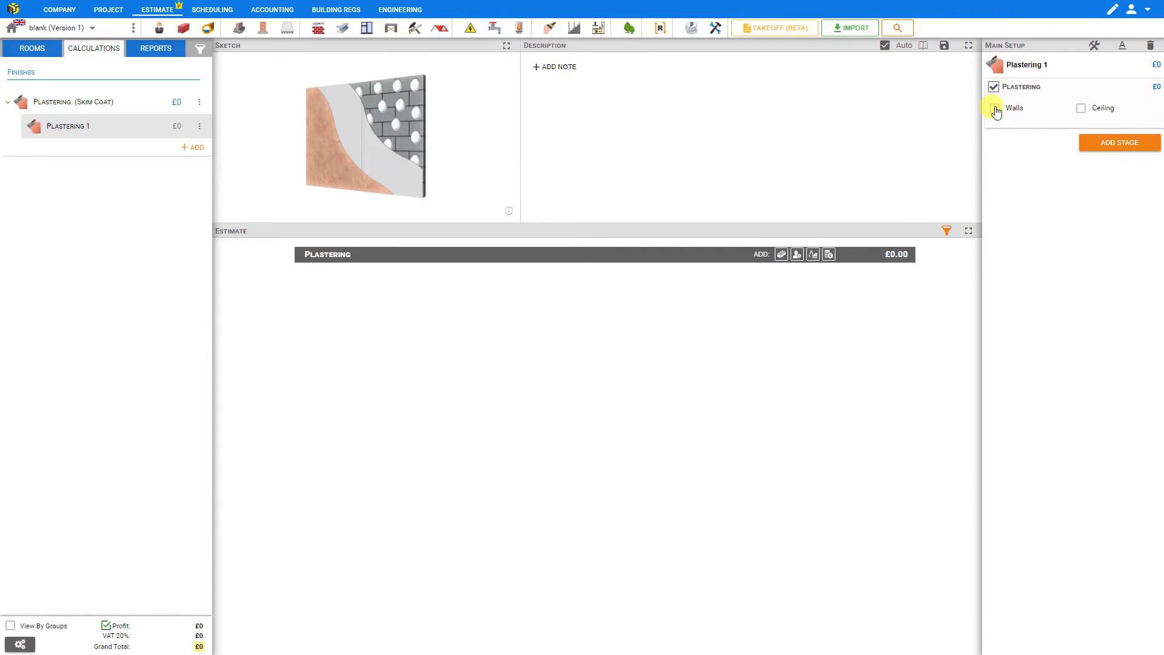
Step: Tick Walls and Ceiling, then leave the ceiling Area Calculator with no sections
{"action": "left_click", "coordinate": [994, 109]}
{"action": "left_click", "coordinate": [1081, 107]}
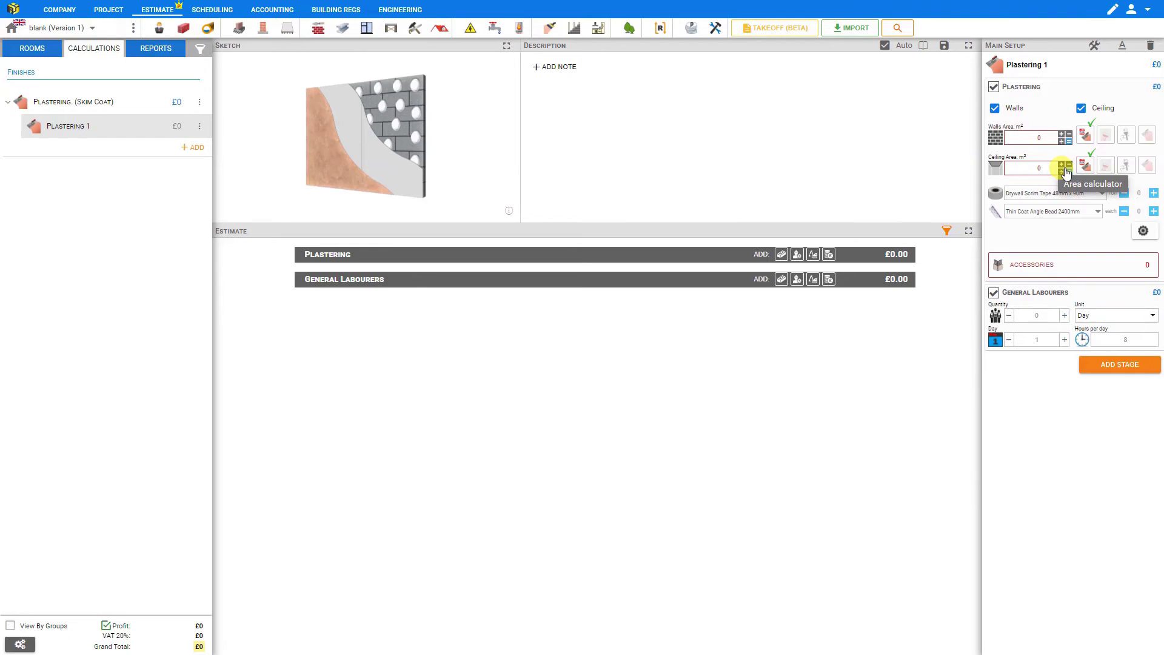
{"action": "left_click", "coordinate": [1066, 171]}
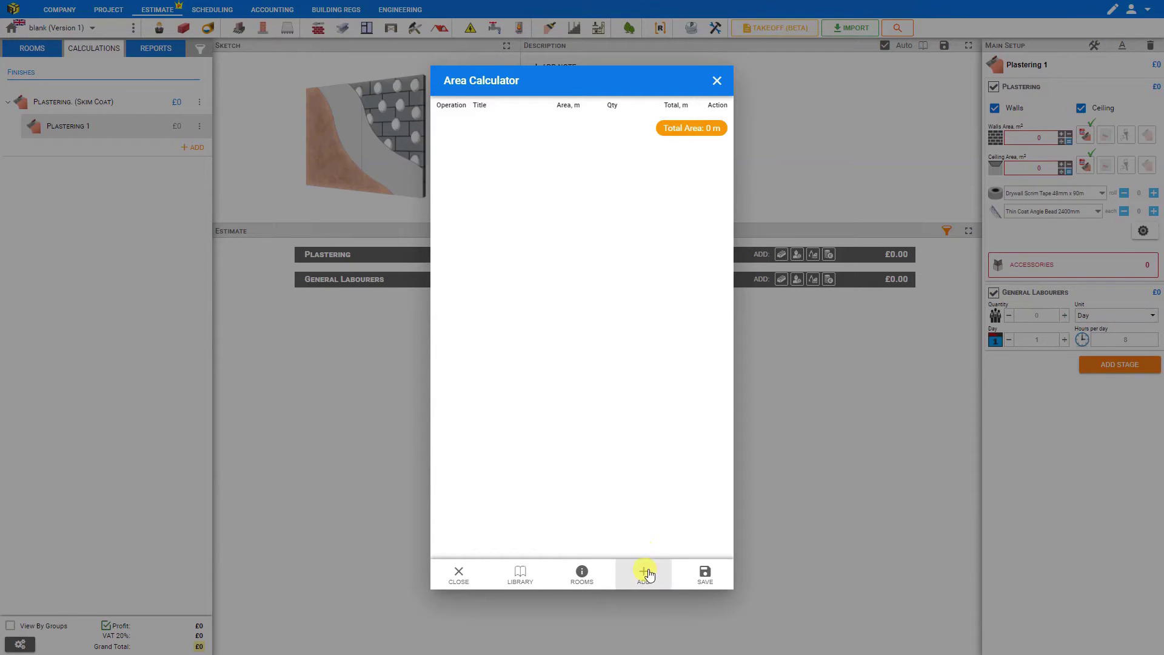
{"action": "left_click", "coordinate": [645, 574]}
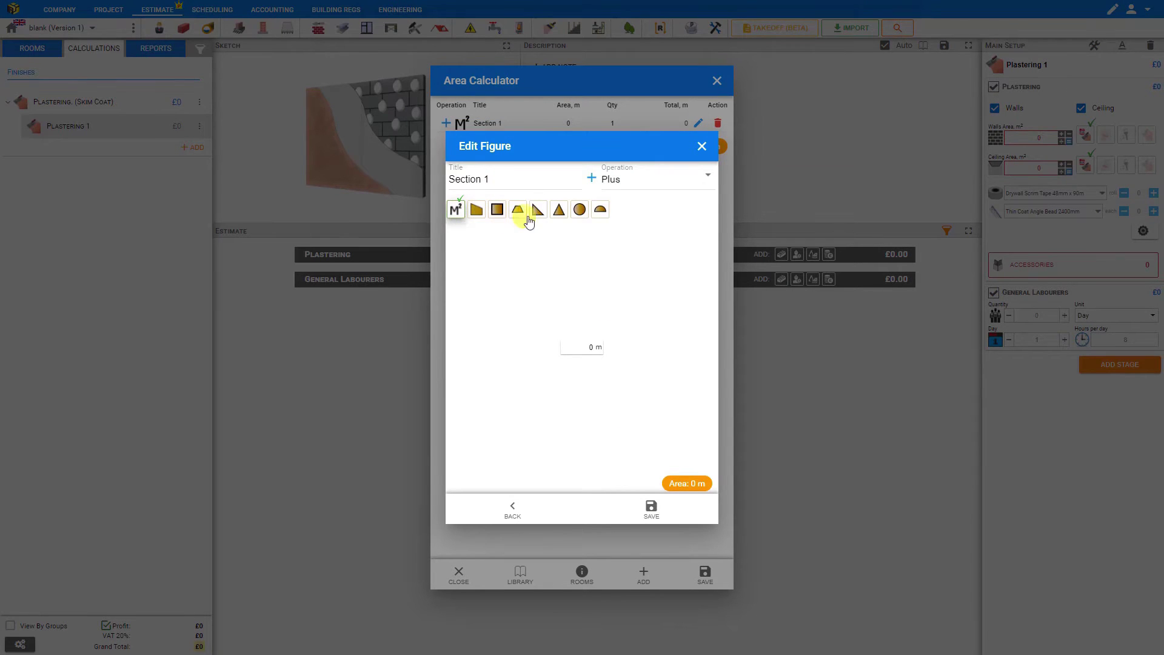
{"action": "left_click", "coordinate": [497, 212]}
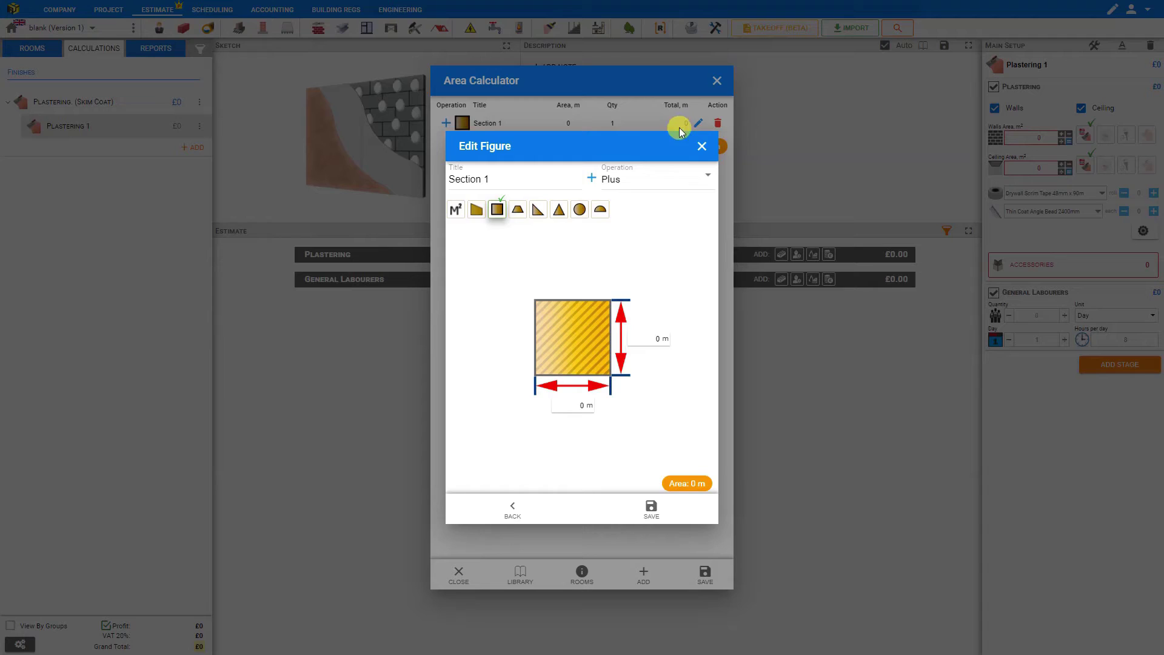
{"action": "left_click", "coordinate": [702, 149]}
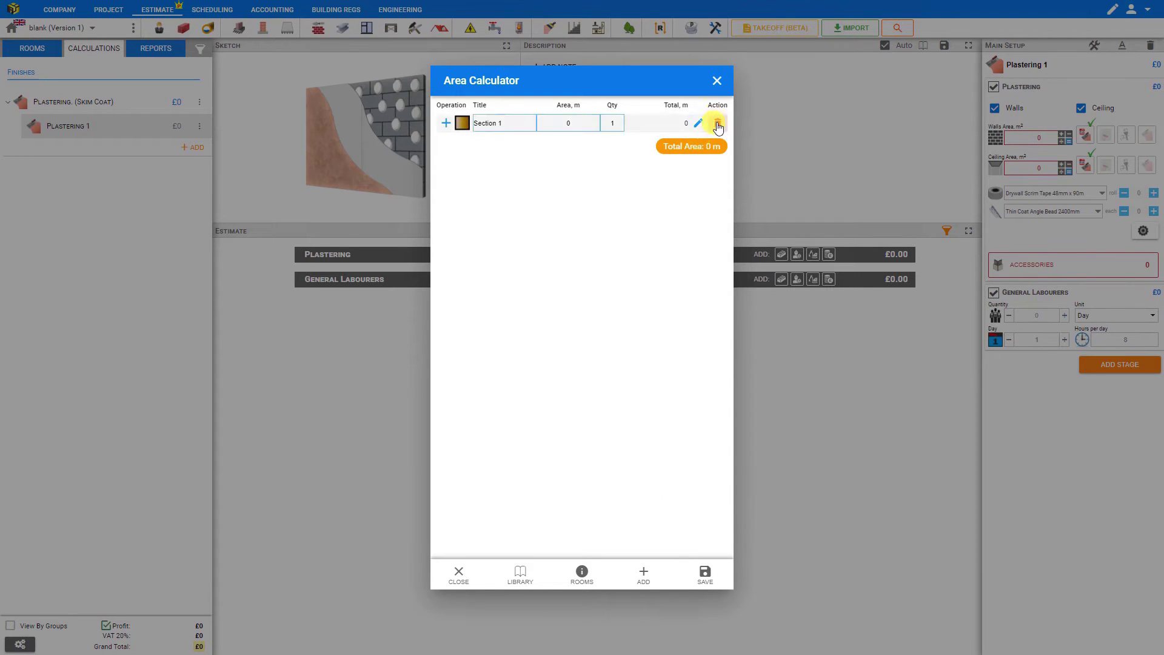
{"action": "left_click", "coordinate": [717, 123]}
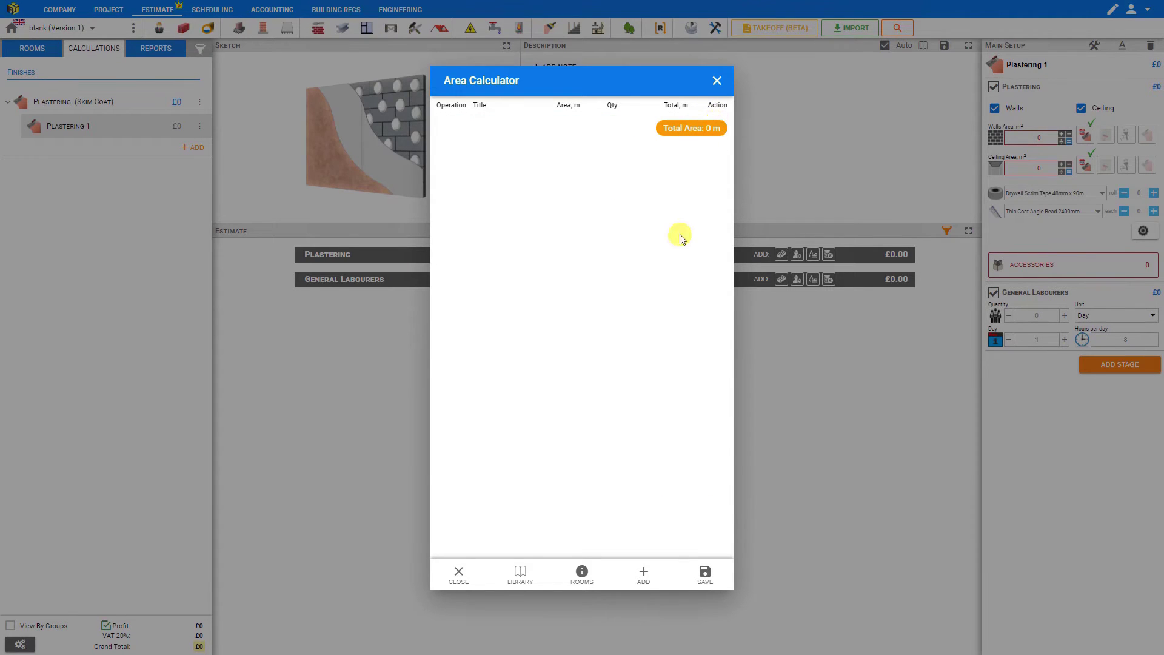
Step: Sum Living Room, Kitchen and Dining Room floor areas into a 62 m² ceiling area and save
{"action": "left_click", "coordinate": [584, 577]}
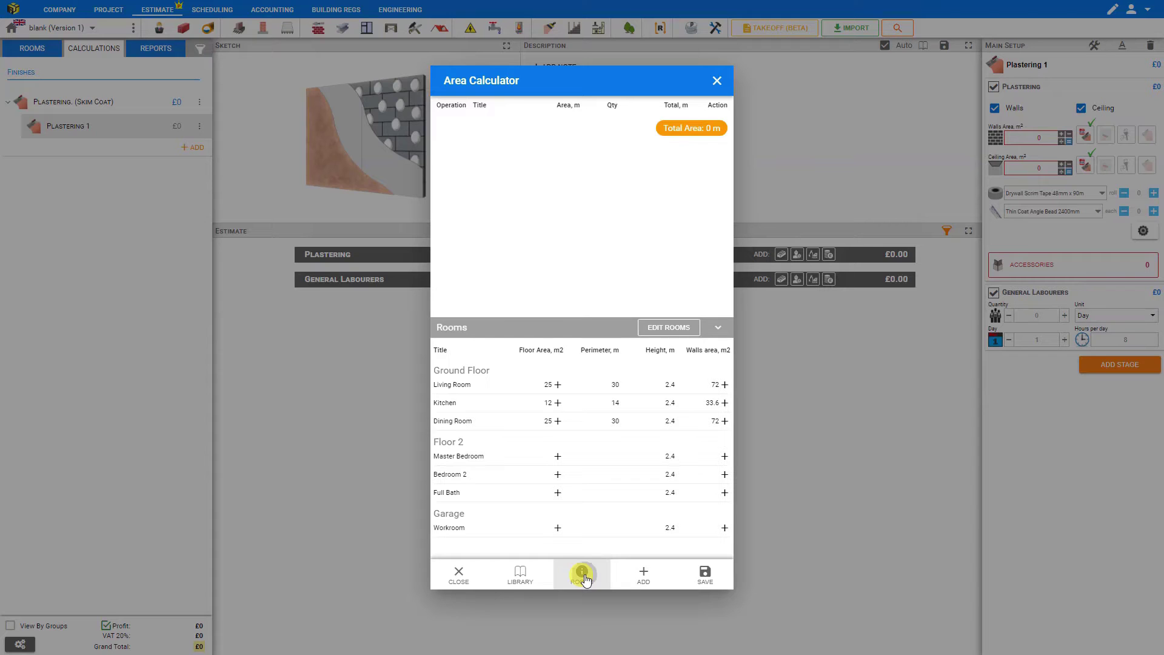
{"action": "left_click", "coordinate": [557, 385]}
{"action": "left_click", "coordinate": [558, 403]}
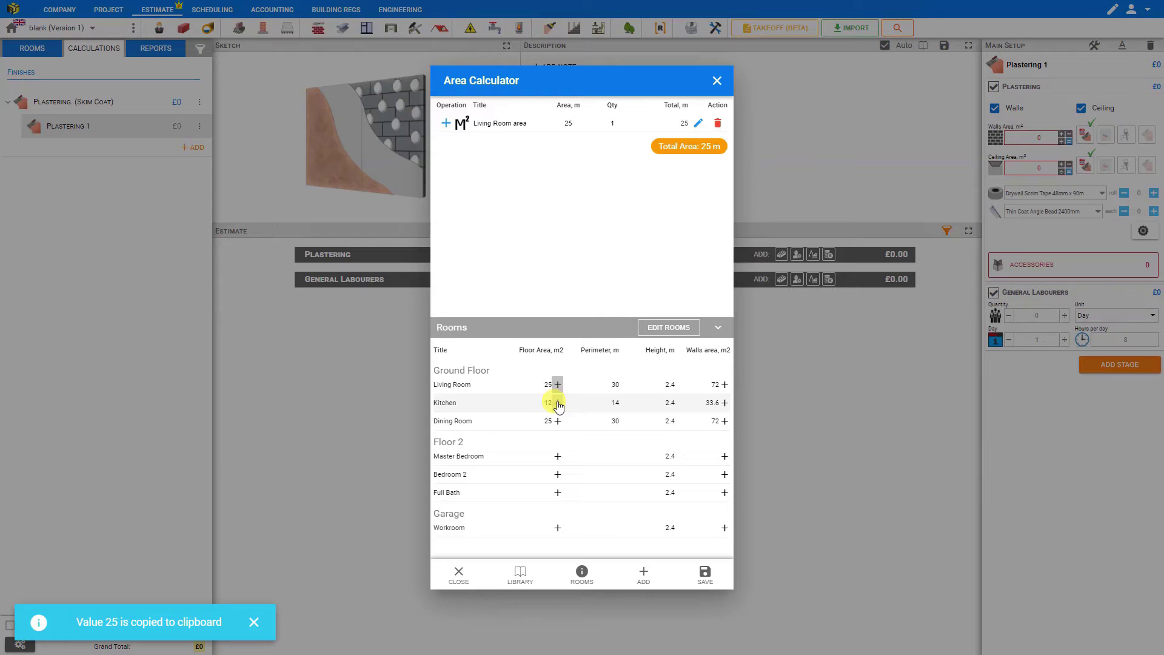
{"action": "left_click", "coordinate": [557, 421]}
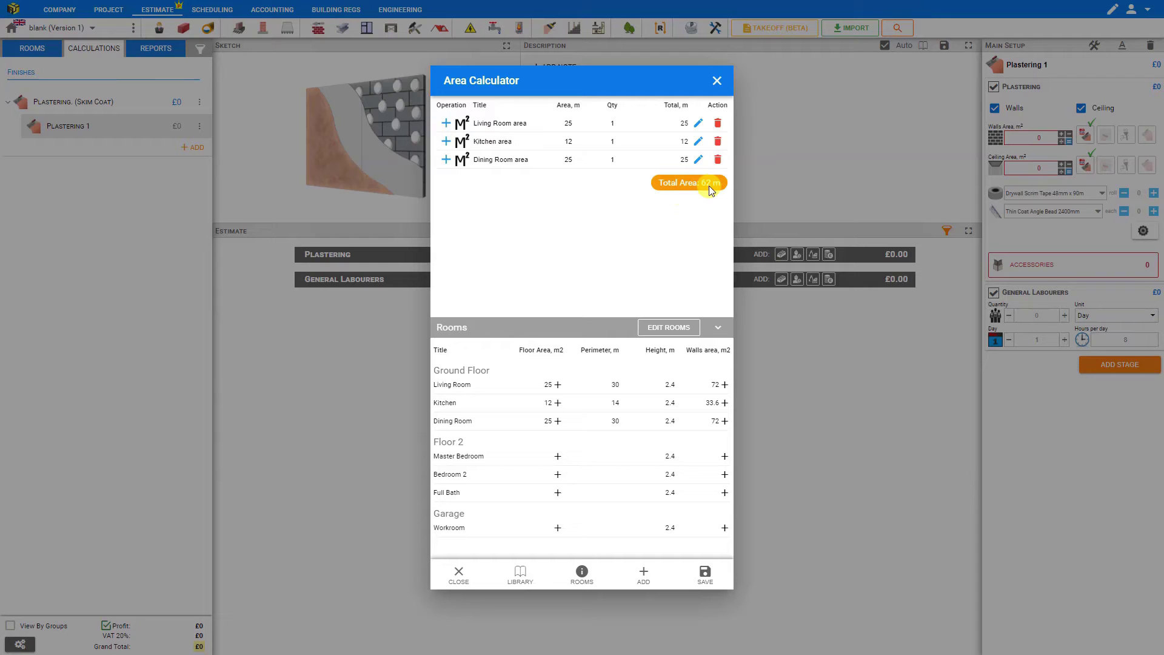
{"action": "left_click", "coordinate": [705, 575]}
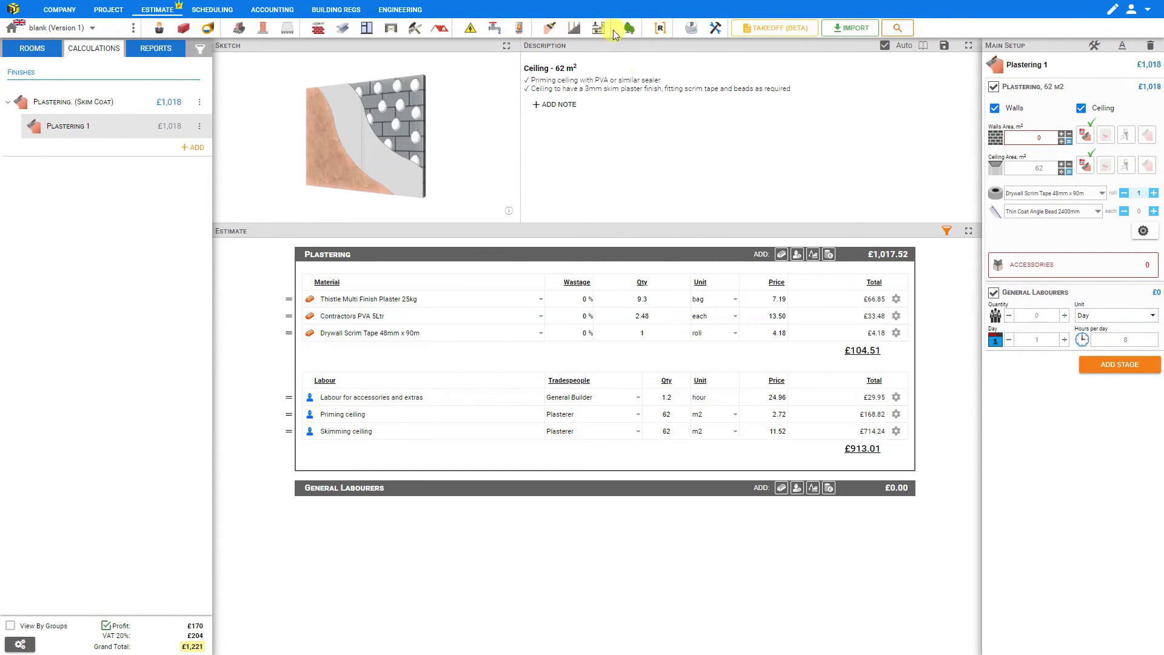
Step: Create a new Skirting Board 1 module under Carpentry > Skirting Boards
{"action": "left_click", "coordinate": [415, 28]}
{"action": "left_click", "coordinate": [425, 70]}
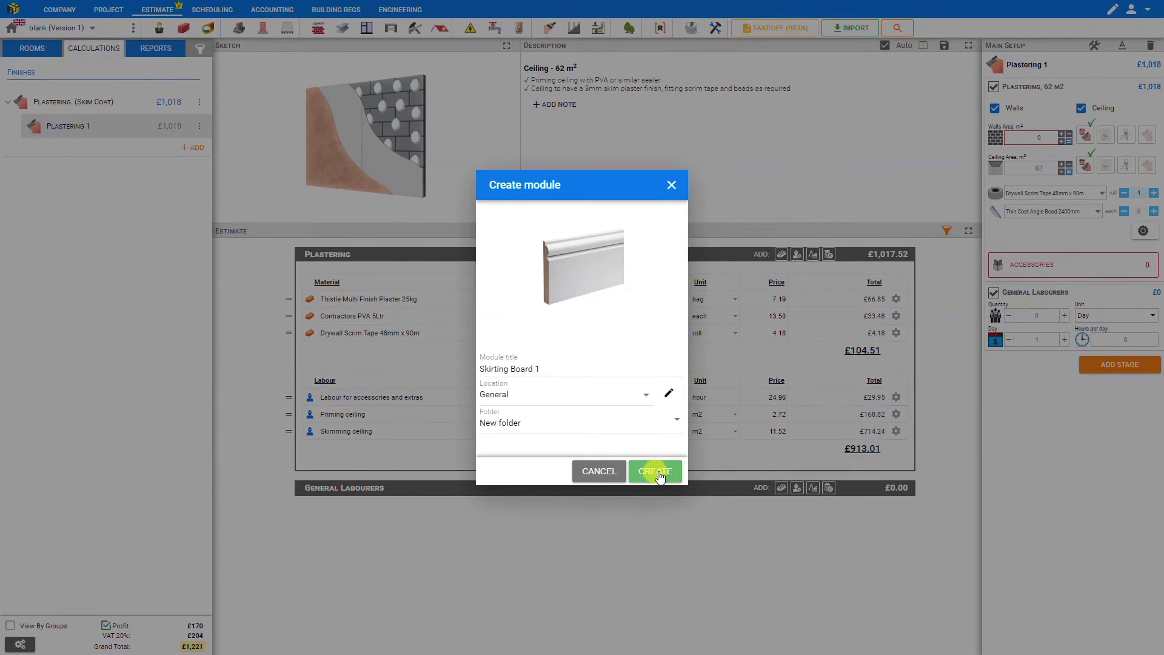
{"action": "left_click", "coordinate": [656, 472]}
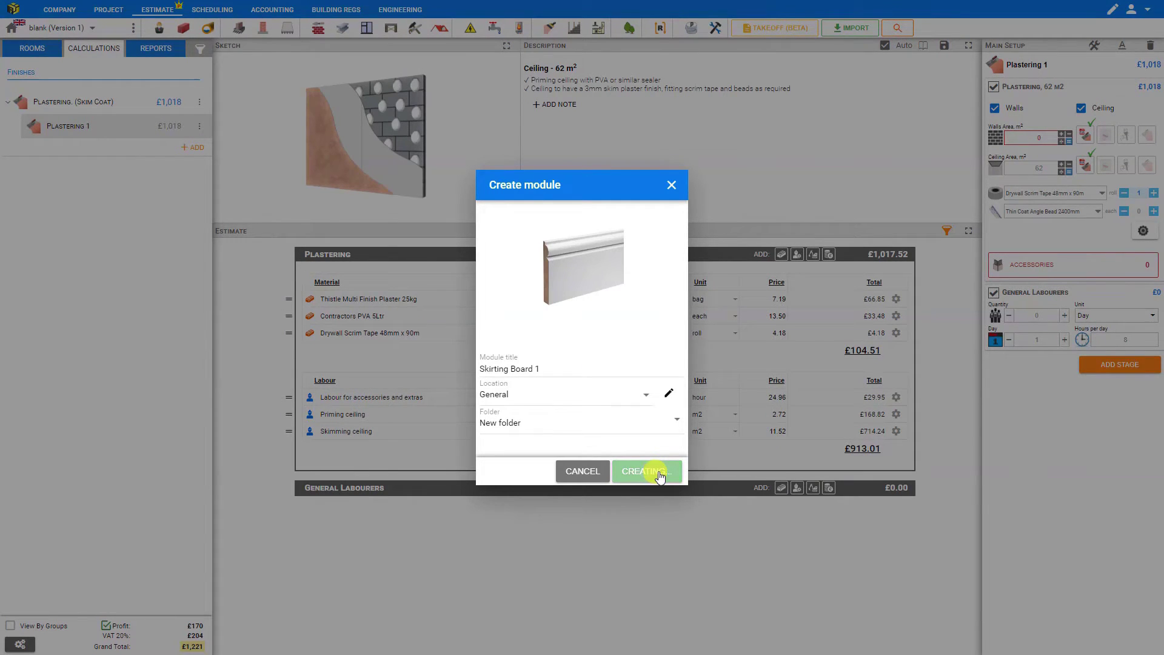
Step: Save a 74 m skirting length from the Dining Room, Kitchen and Living Room perimeters, then return to Rooms
{"action": "left_click", "coordinate": [1065, 106]}
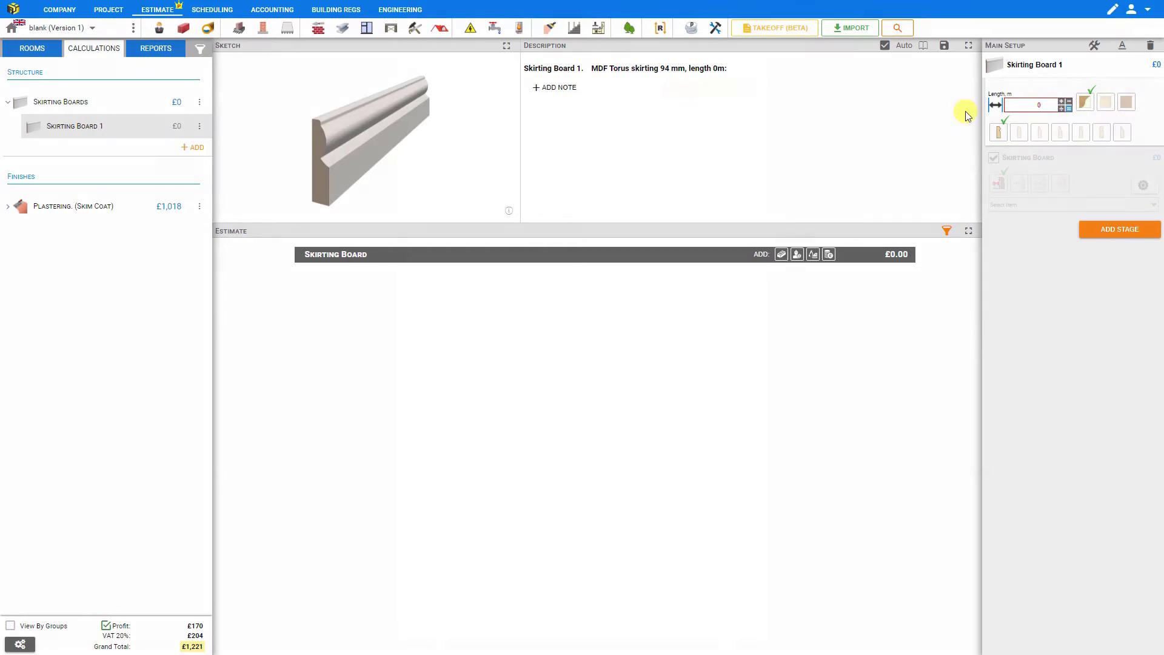
{"action": "left_click", "coordinate": [582, 576]}
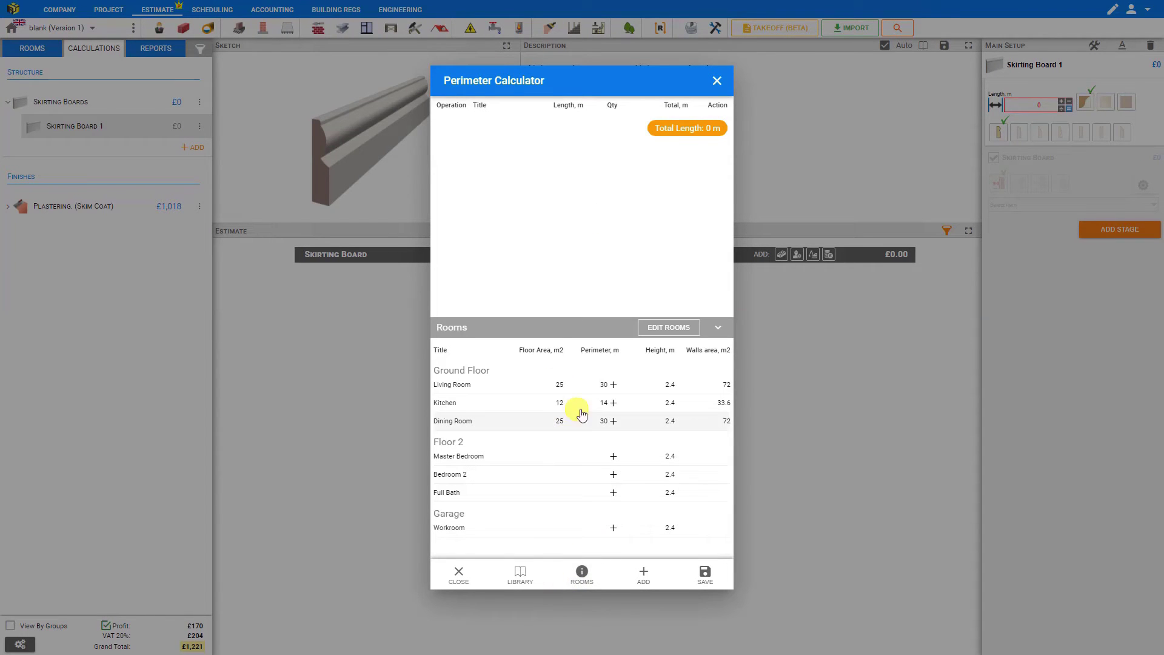
{"action": "left_click", "coordinate": [613, 420]}
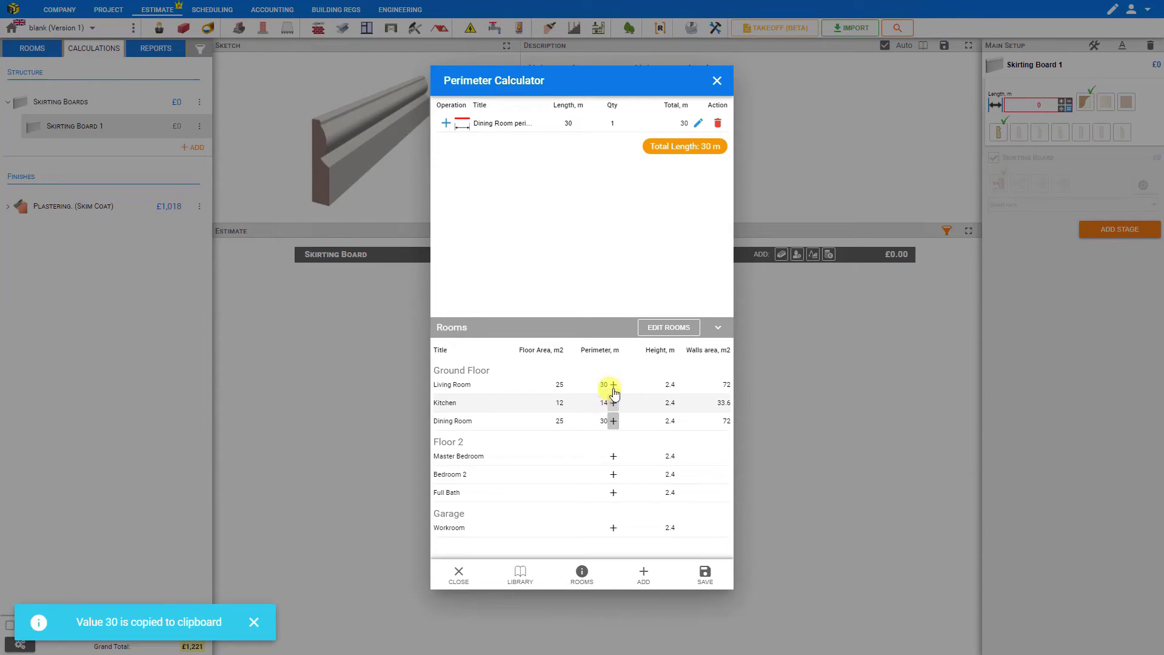
{"action": "left_click", "coordinate": [614, 403]}
{"action": "left_click", "coordinate": [614, 385]}
{"action": "left_click", "coordinate": [699, 575]}
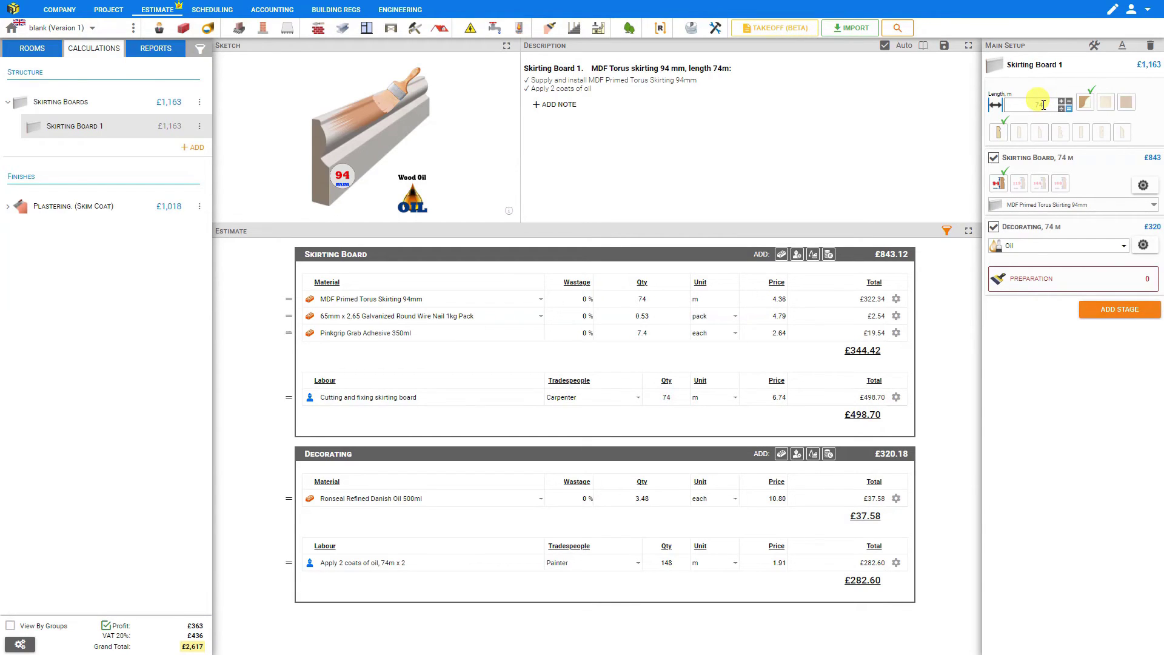
{"action": "left_click", "coordinate": [45, 53]}
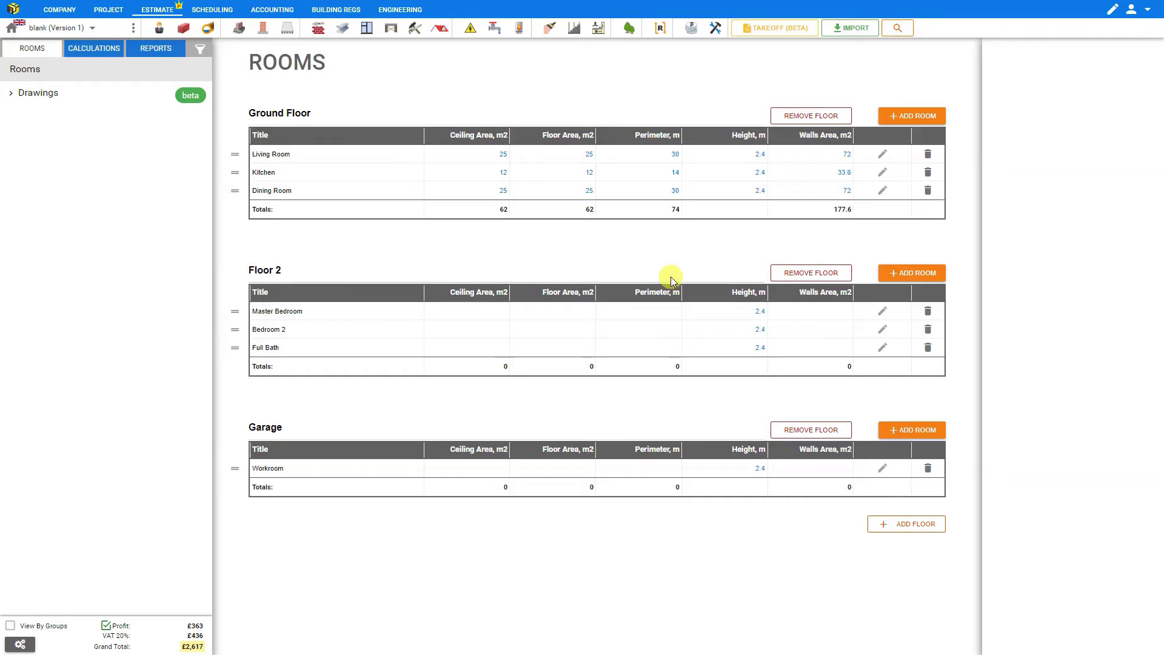
Step: Open the Master Bedroom row from the Floor 2 table in the Edit room dialog
{"action": "left_click", "coordinate": [293, 315]}
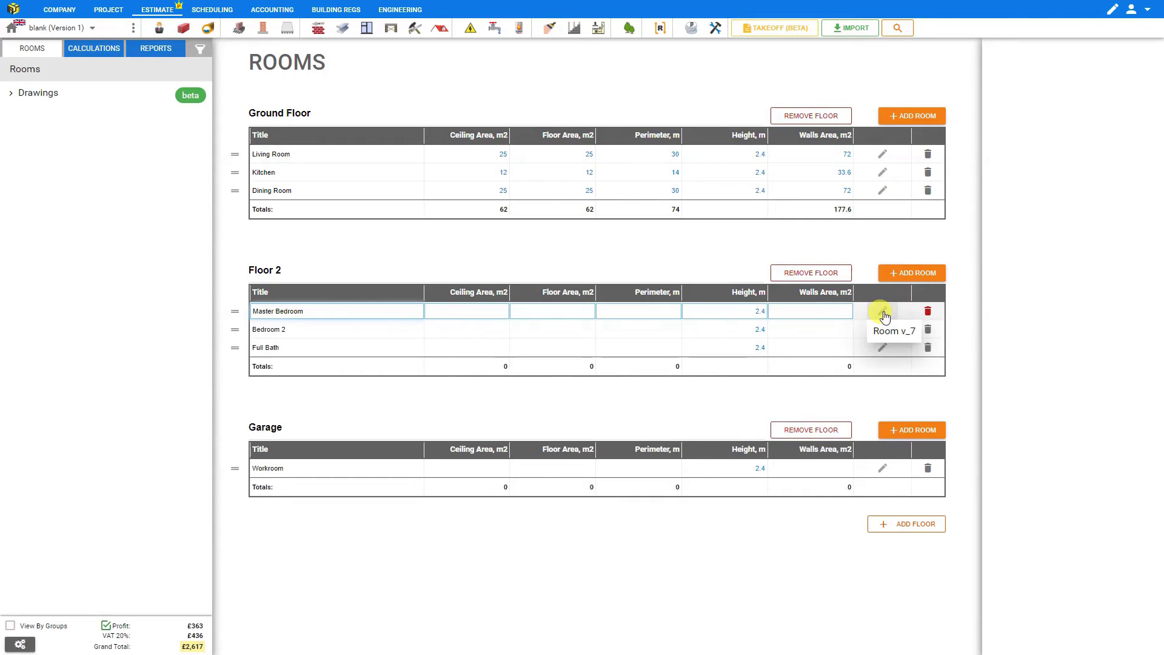
{"action": "left_click", "coordinate": [882, 312]}
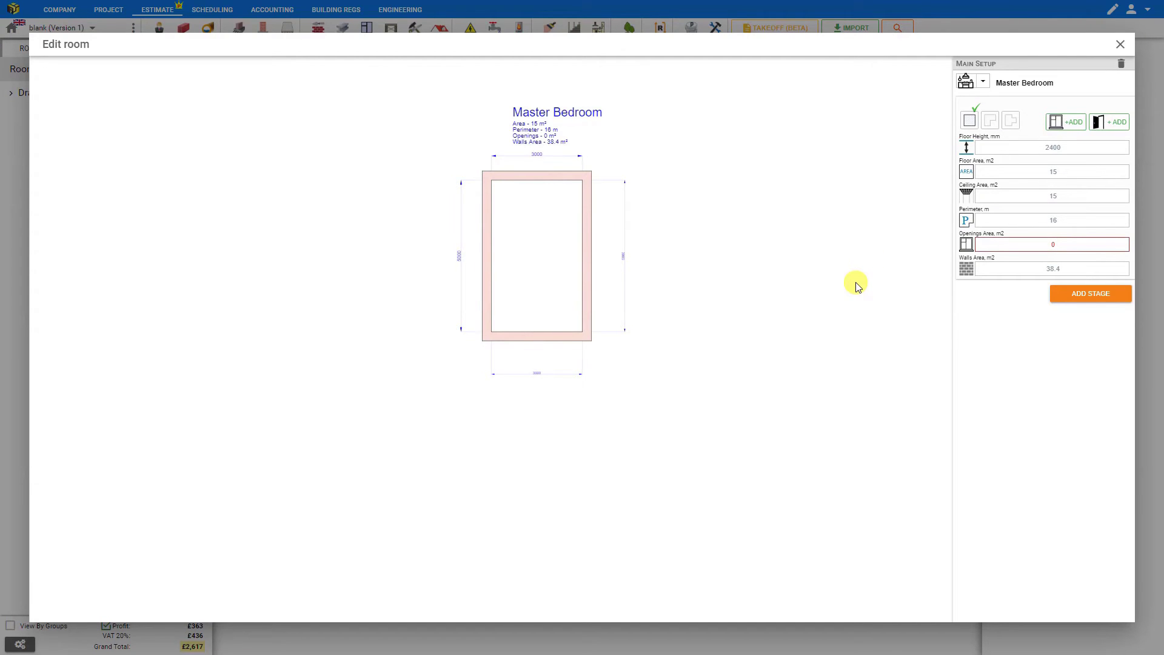
Step: Change the room type to Bedroom and bring the 3000 × 5000 plan and its stats into view
{"action": "left_click", "coordinate": [985, 85]}
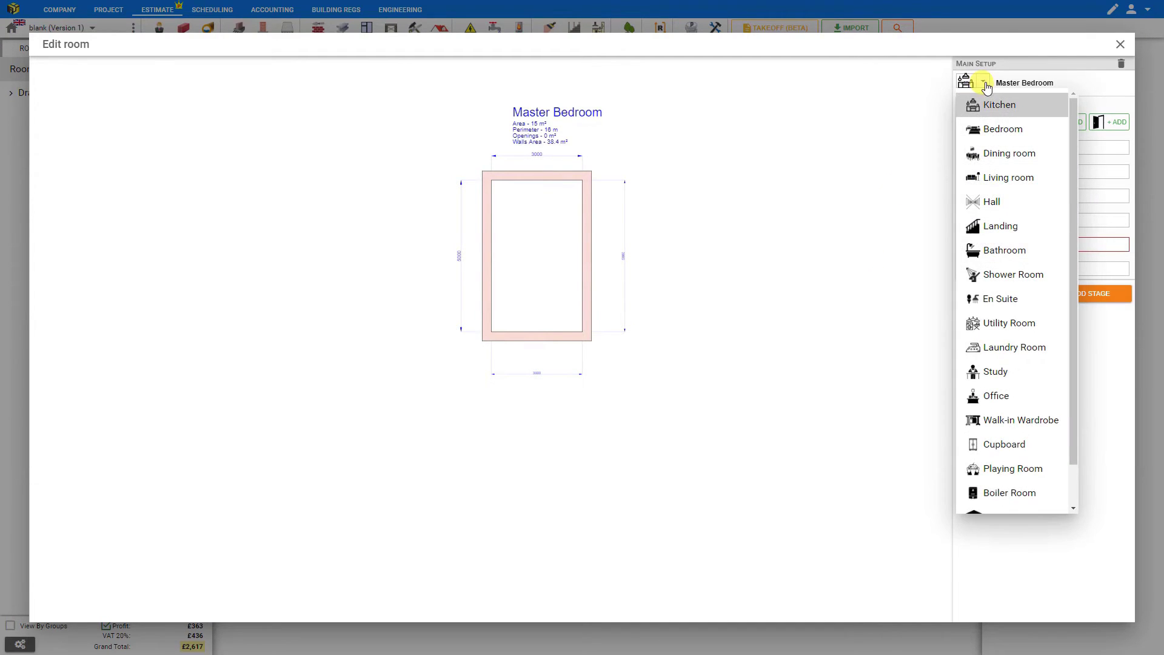
{"action": "scroll", "coordinate": [1001, 219], "scroll_direction": "down", "scroll_amount": 1}
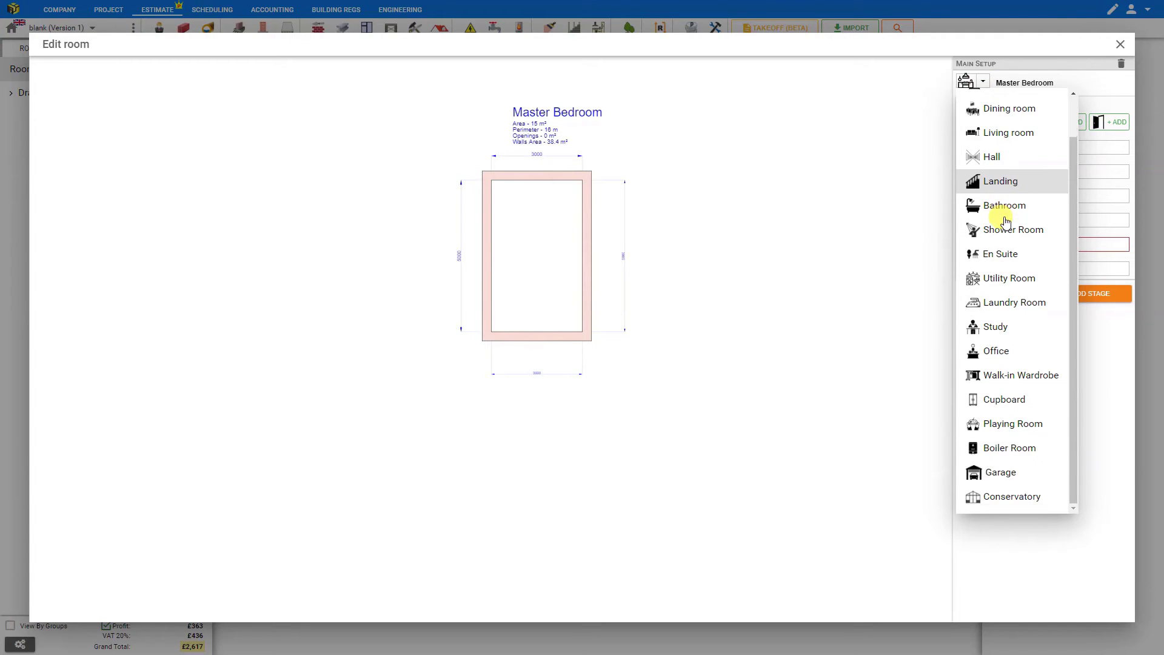
{"action": "scroll", "coordinate": [1002, 194], "scroll_direction": "up", "scroll_amount": 1}
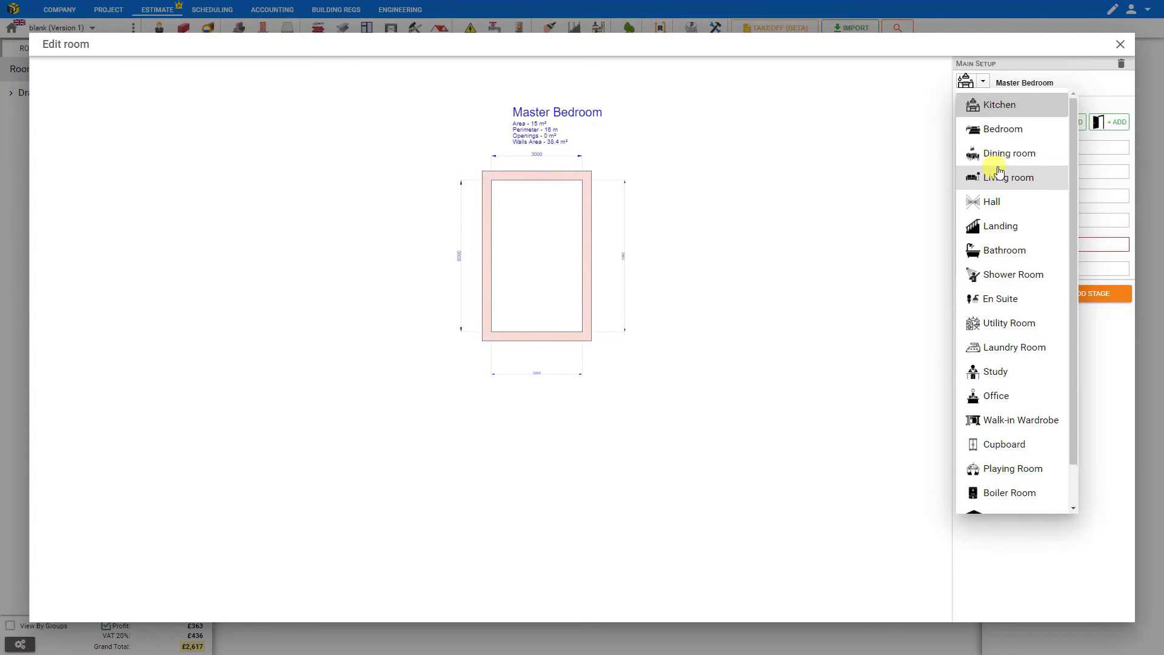
{"action": "left_click", "coordinate": [998, 130]}
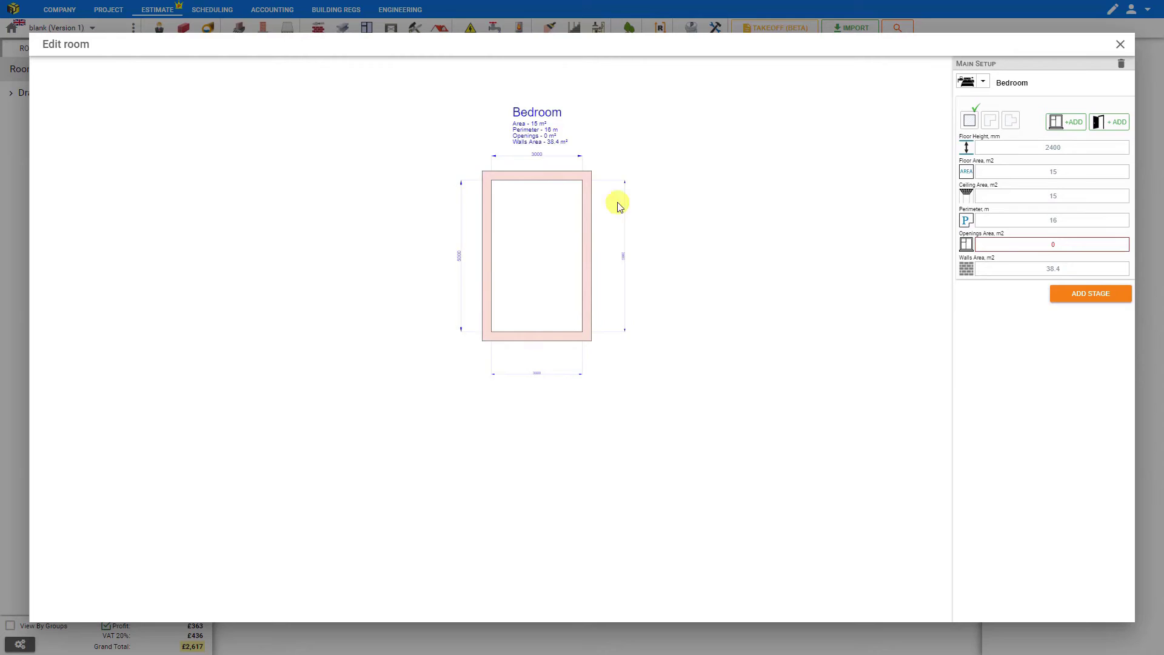
{"action": "scroll", "coordinate": [545, 209], "scroll_direction": "up", "scroll_amount": 3}
{"action": "left_click_drag", "start_coordinate": [545, 209], "coordinate": [550, 348]}
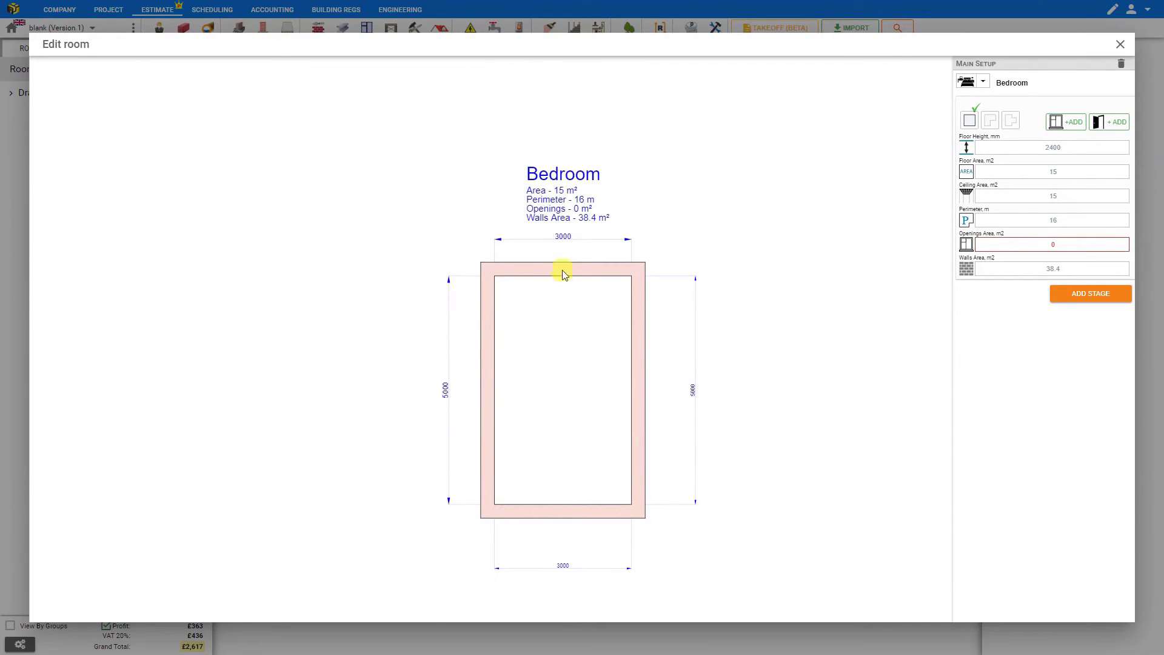
{"action": "left_click", "coordinate": [570, 174]}
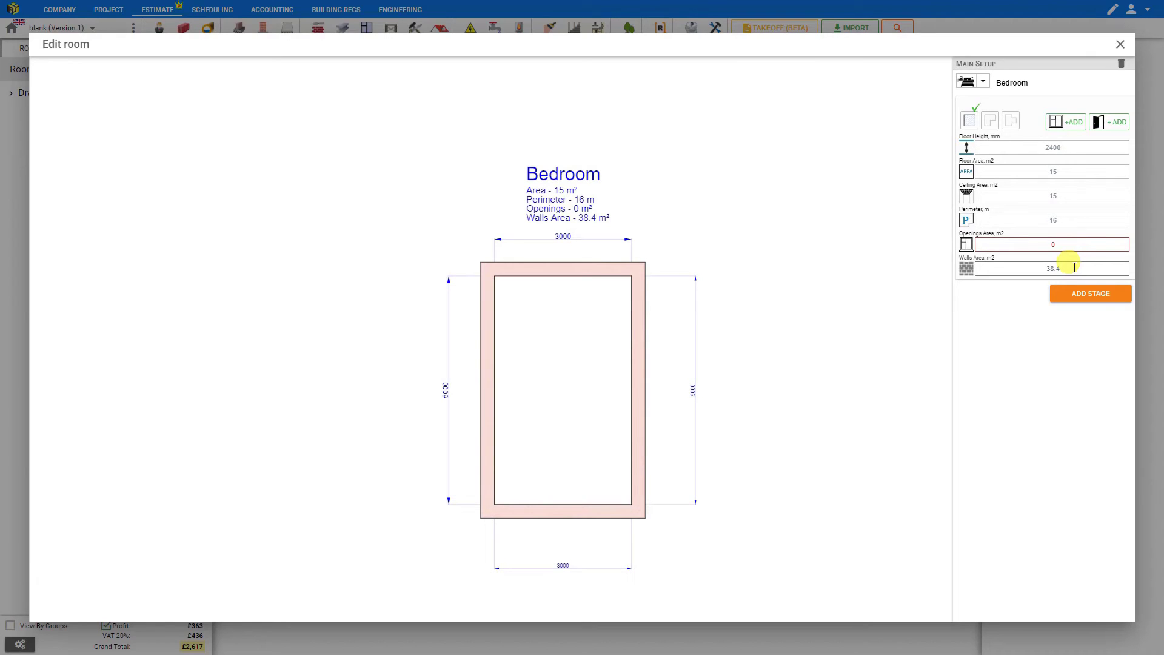
{"action": "double_click", "coordinate": [1071, 197]}
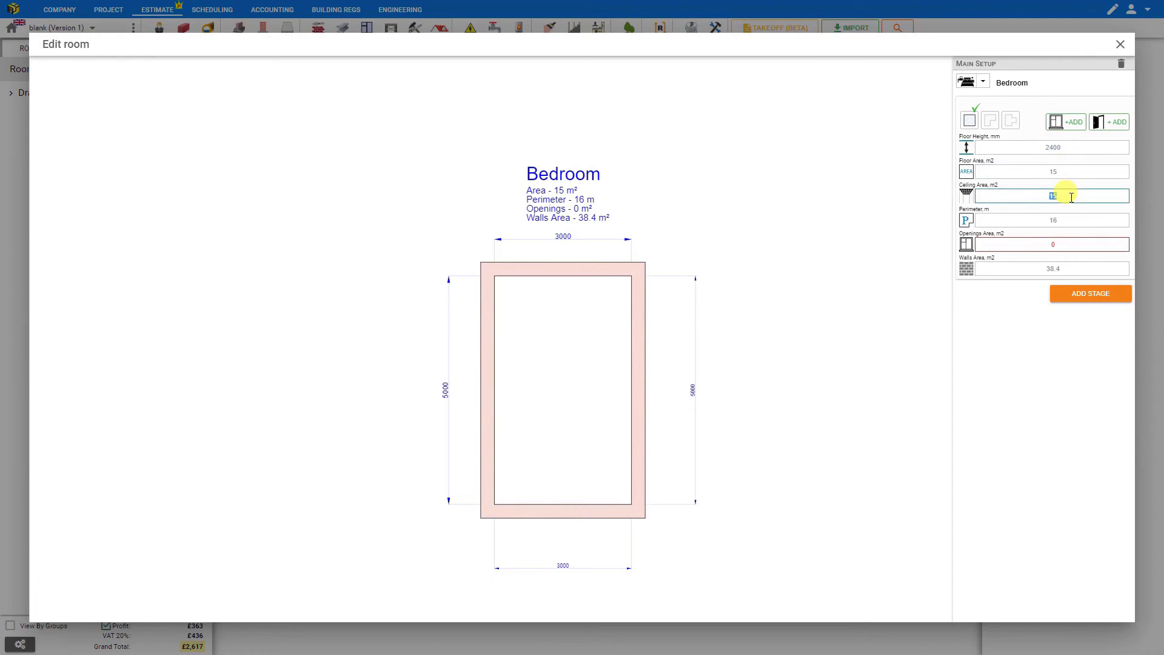
{"action": "double_click", "coordinate": [1065, 220]}
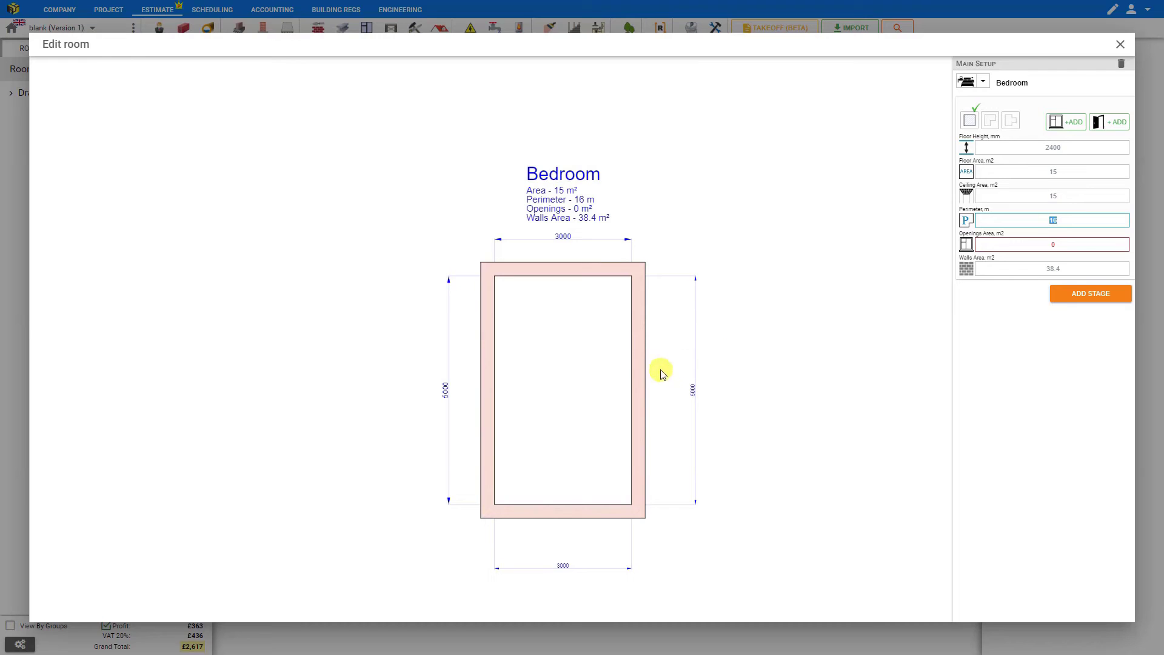
Step: Drag the right wall out, fine-tuning with Shift, until the width reads 4005 mm (20.03 m²)
{"action": "left_click", "coordinate": [639, 376]}
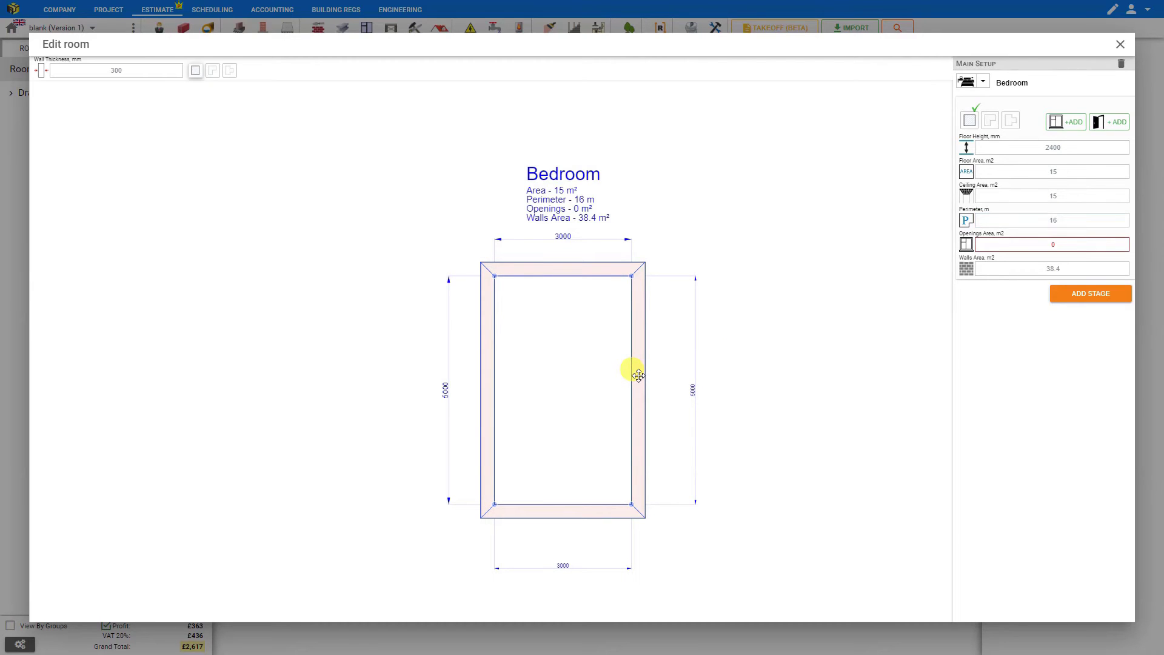
{"action": "left_click_drag", "start_coordinate": [639, 376], "coordinate": [681, 371]}
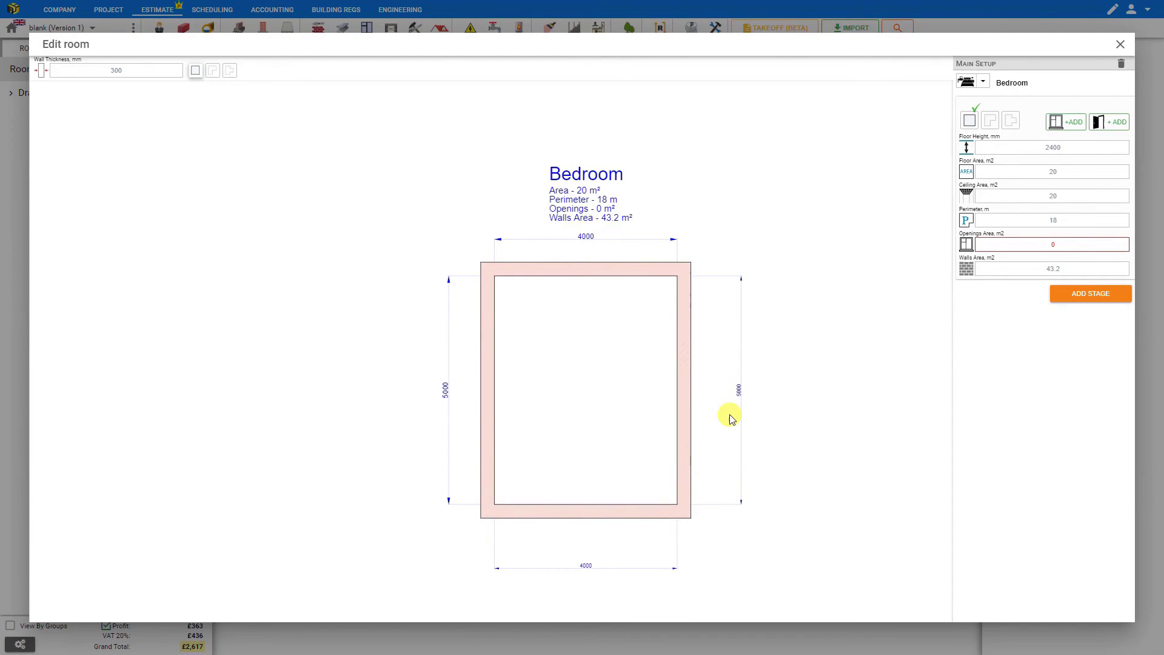
{"action": "left_click_drag", "start_coordinate": [688, 395], "coordinate": [685, 395]}
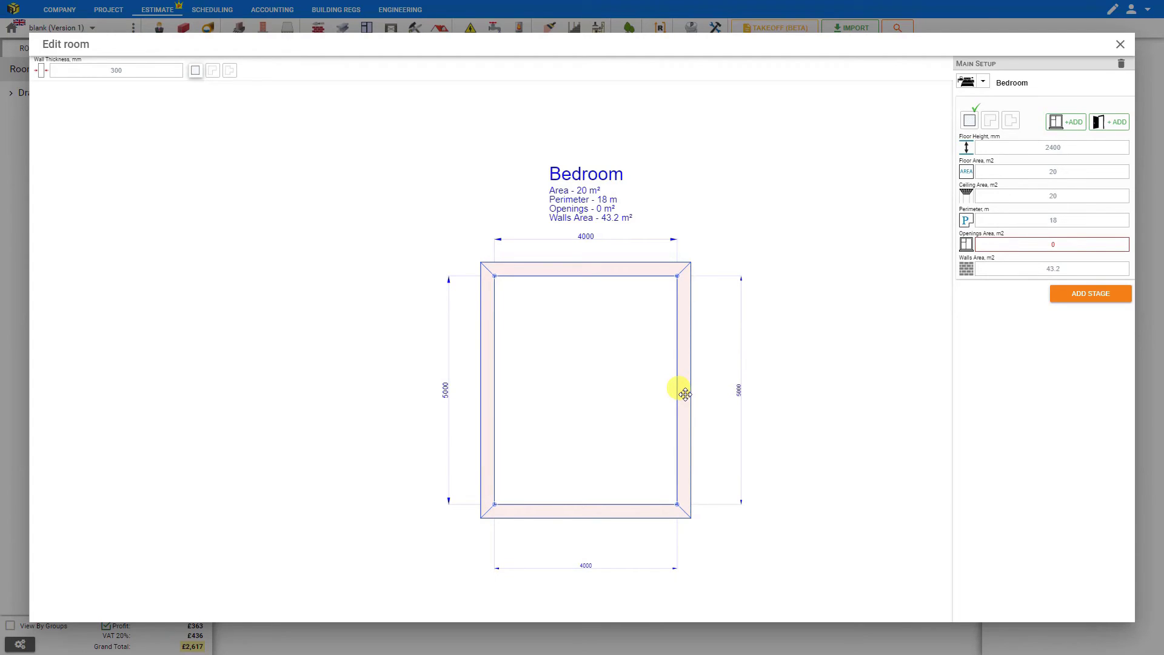
{"action": "key", "text": "shift"}
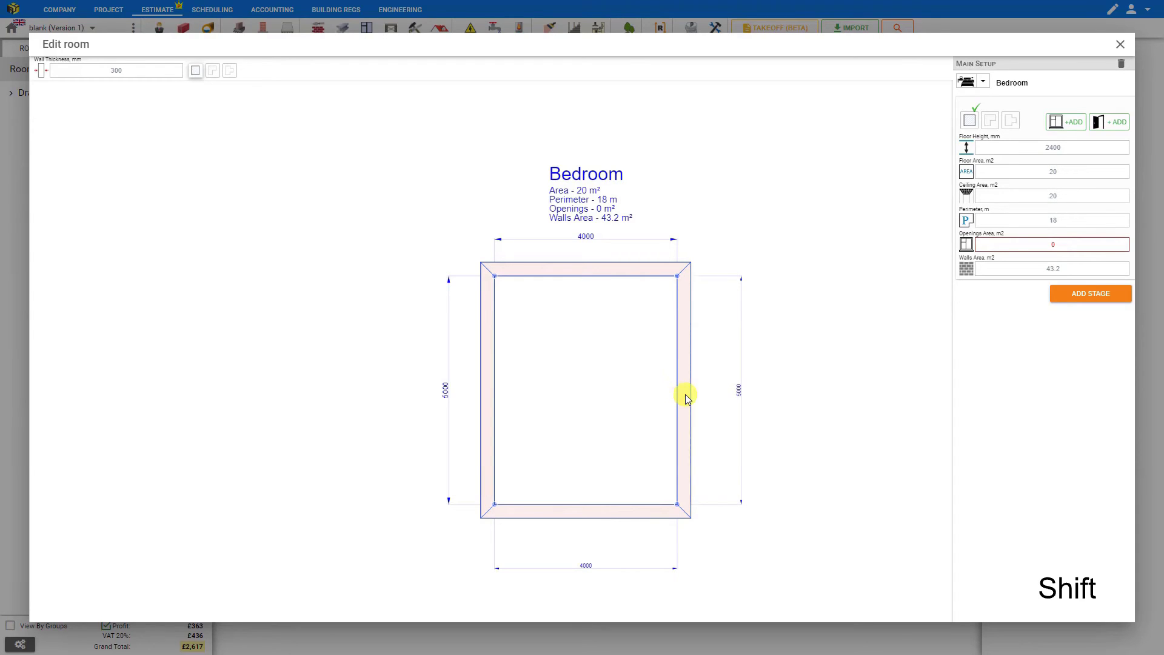
{"action": "left_click_drag", "start_coordinate": [685, 395], "coordinate": [694, 395]}
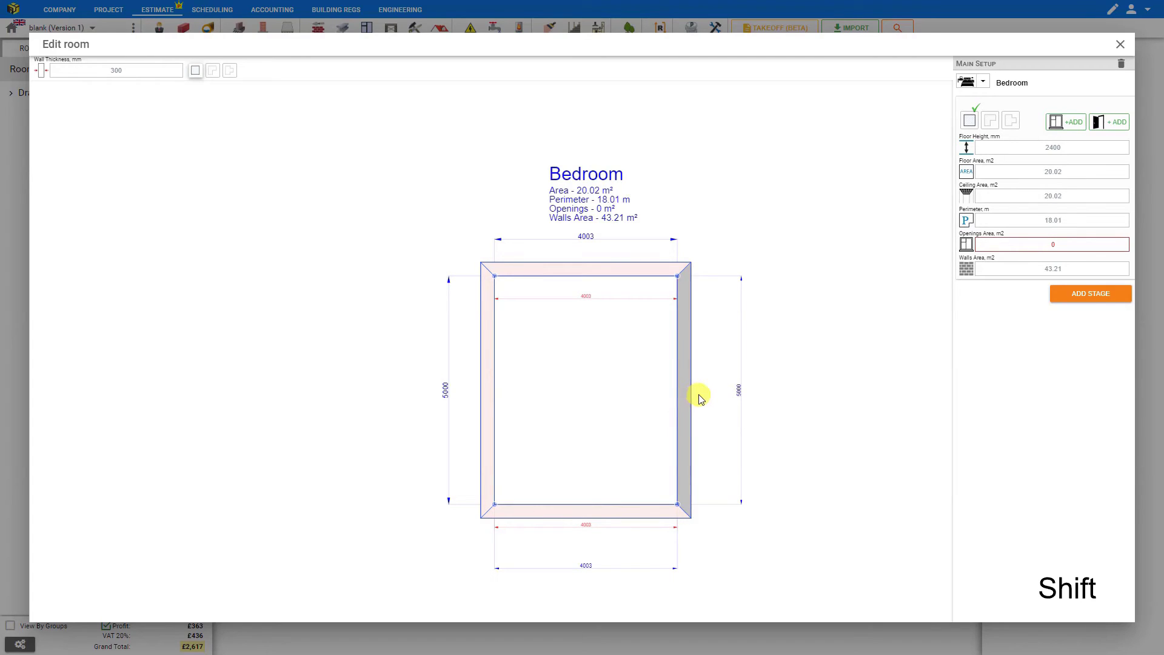
{"action": "left_click_drag", "start_coordinate": [703, 398], "coordinate": [705, 398]}
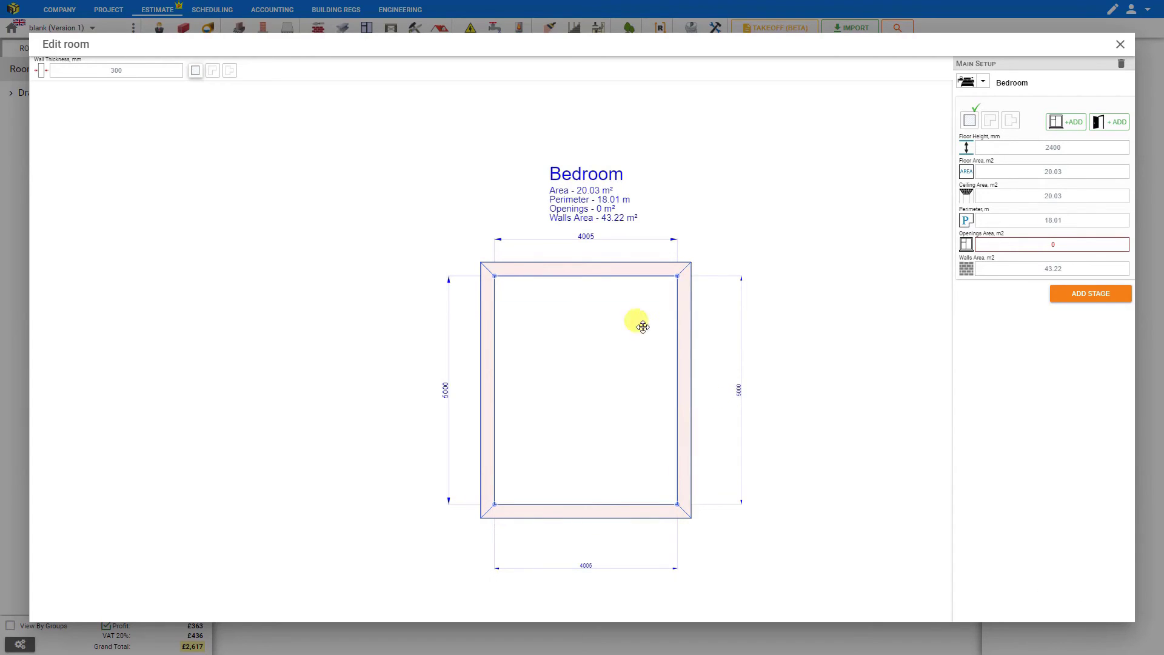
Step: Apply the T-Shape preset and drag the top, right and left walls into a stepped 3860 × 6350 mm outline
{"action": "left_click", "coordinate": [991, 124]}
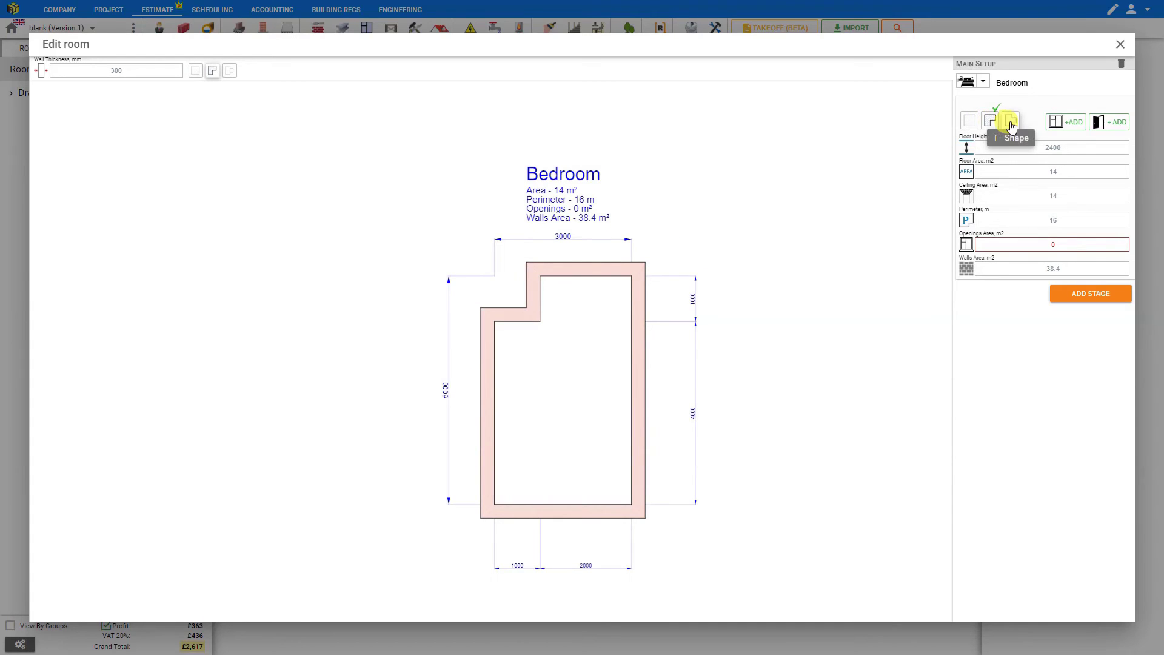
{"action": "left_click", "coordinate": [1010, 123]}
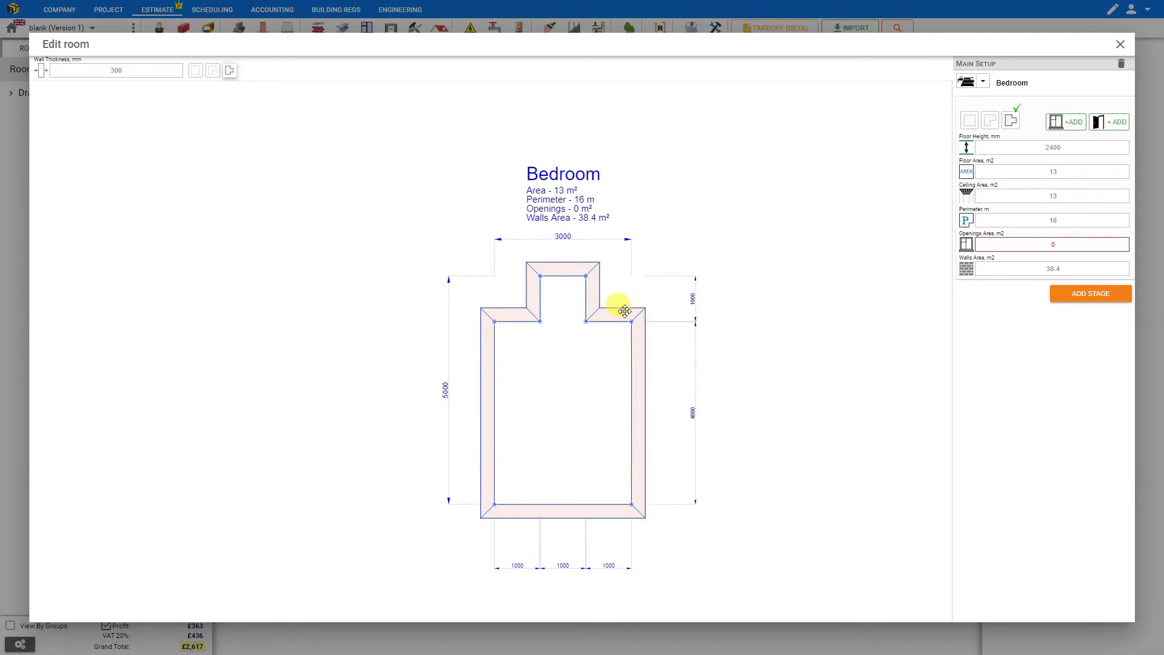
{"action": "left_click_drag", "start_coordinate": [625, 307], "coordinate": [626, 204]}
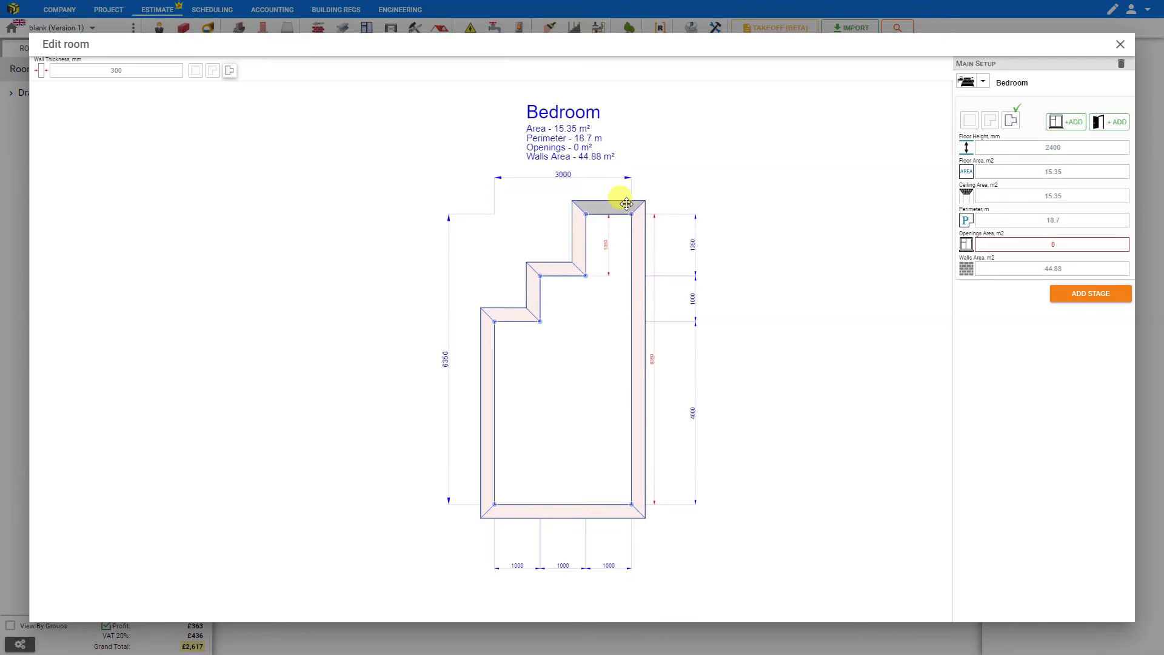
{"action": "left_click_drag", "start_coordinate": [639, 379], "coordinate": [664, 377]}
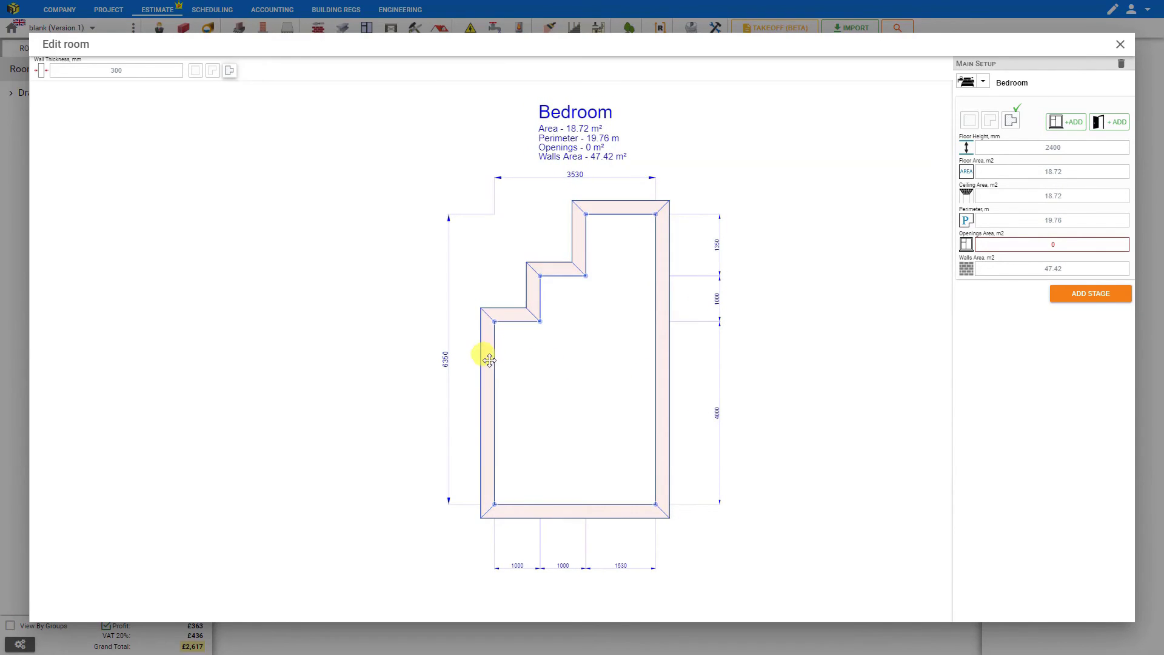
{"action": "left_click_drag", "start_coordinate": [486, 362], "coordinate": [470, 362]}
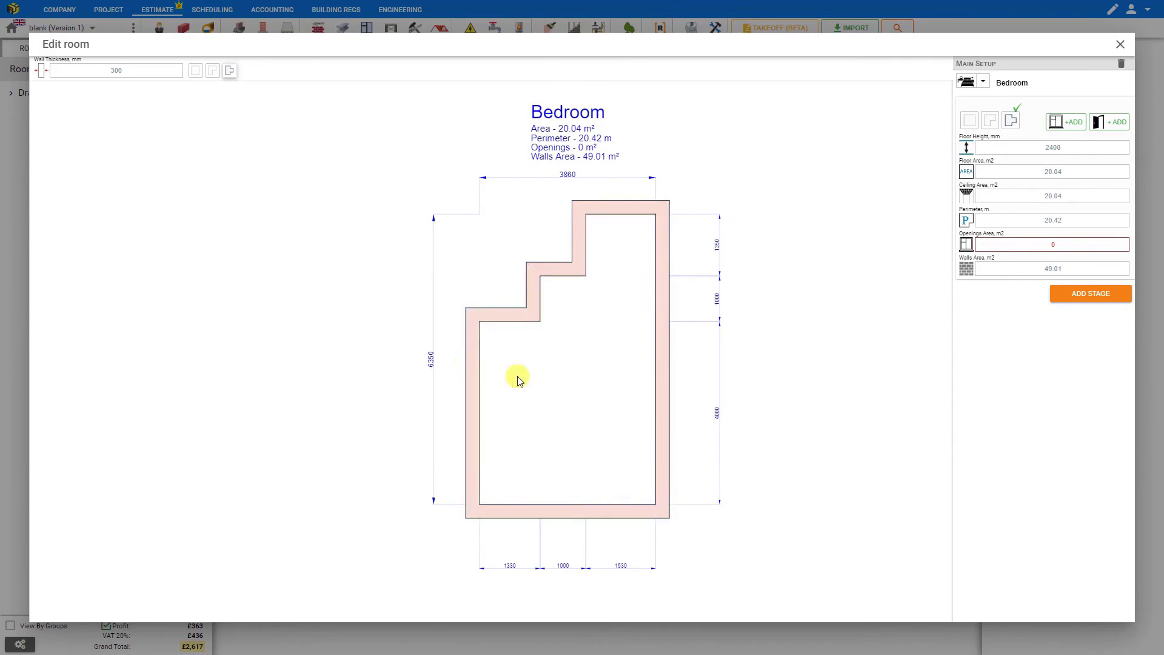
Step: Place windows on the left, bottom and right walls, sliding the left-wall window up, for 4.24 m² openings
{"action": "left_click", "coordinate": [1070, 124]}
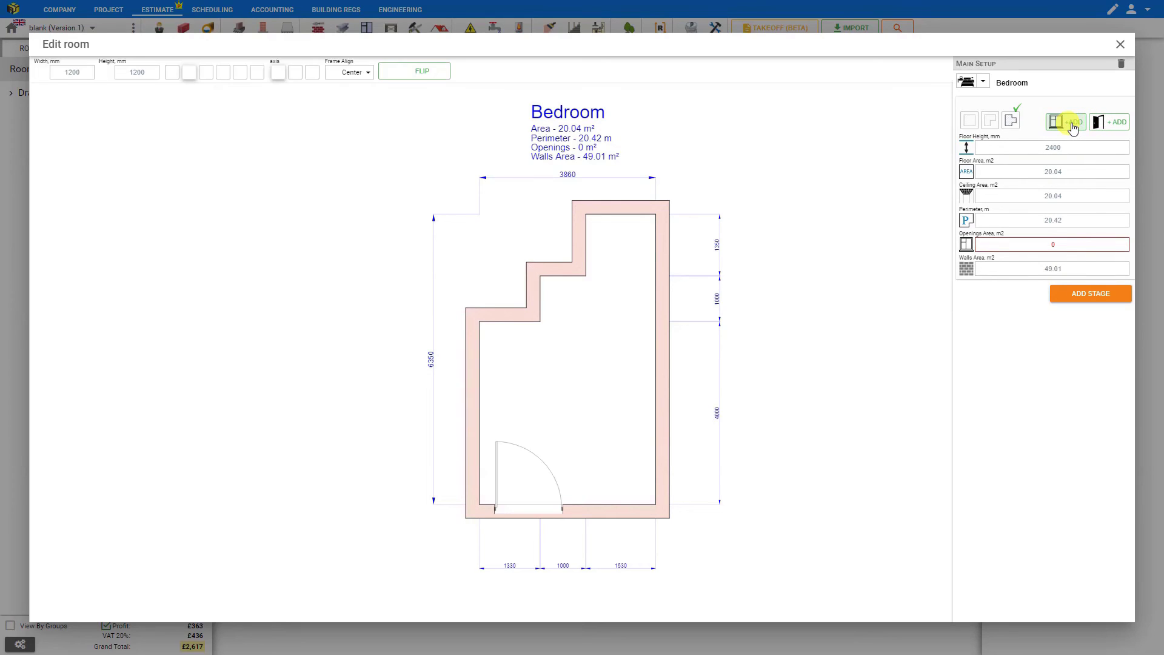
{"action": "left_click", "coordinate": [670, 259]}
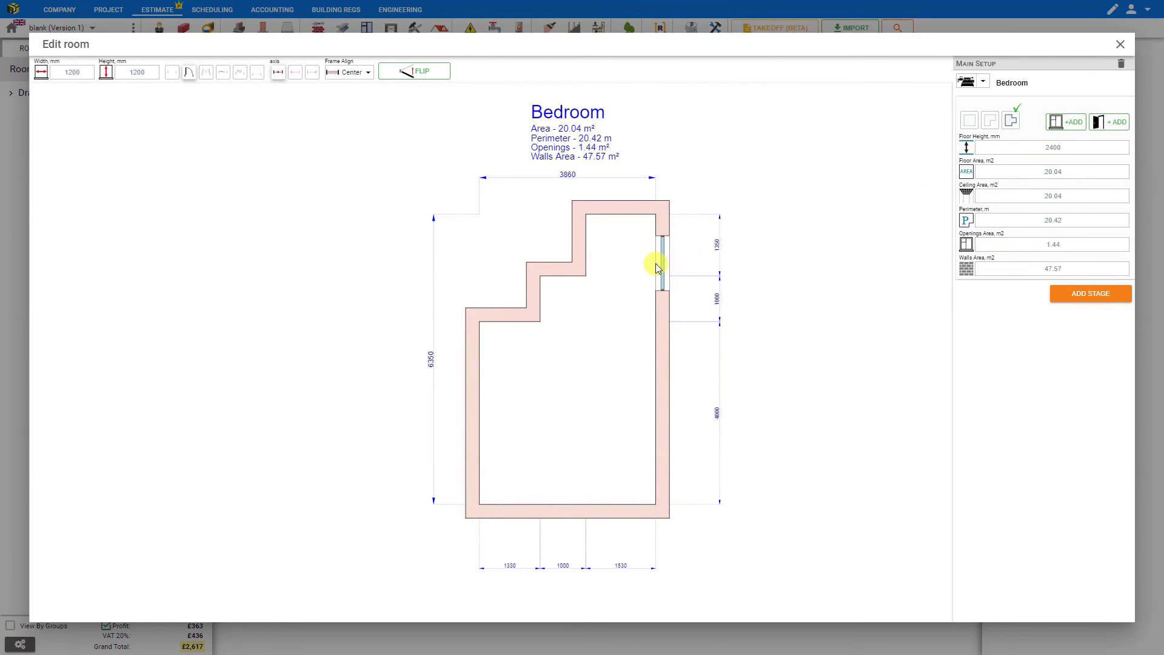
{"action": "left_click_drag", "start_coordinate": [660, 260], "coordinate": [471, 411]}
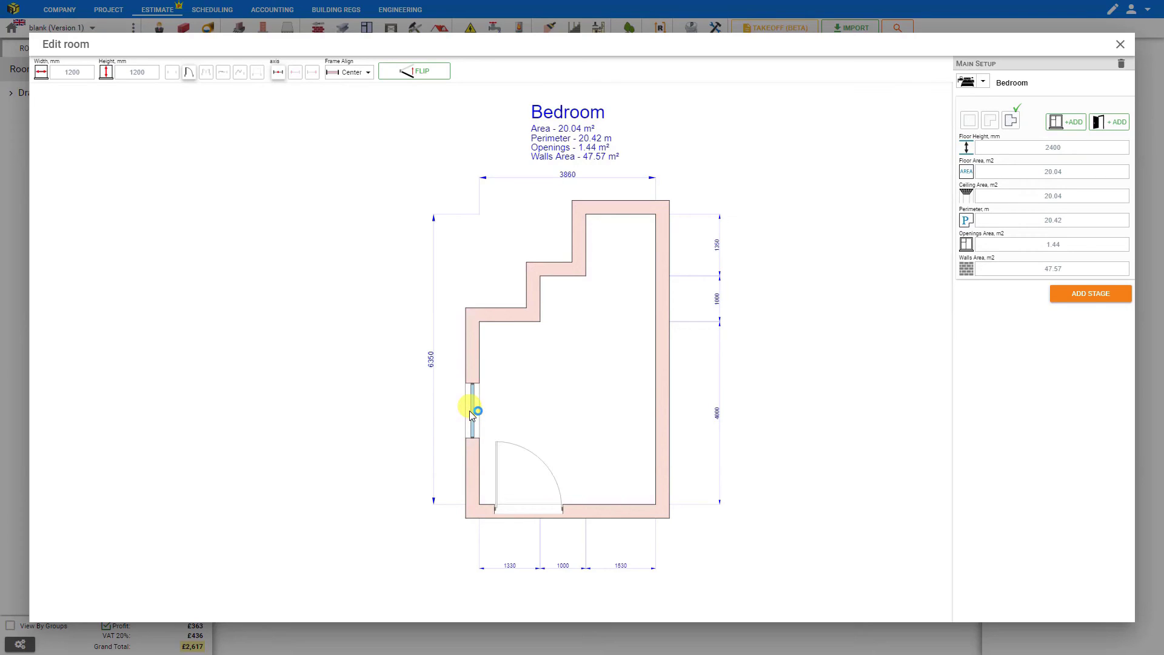
{"action": "left_click", "coordinate": [520, 471]}
{"action": "left_click_drag", "start_coordinate": [520, 471], "coordinate": [570, 502]}
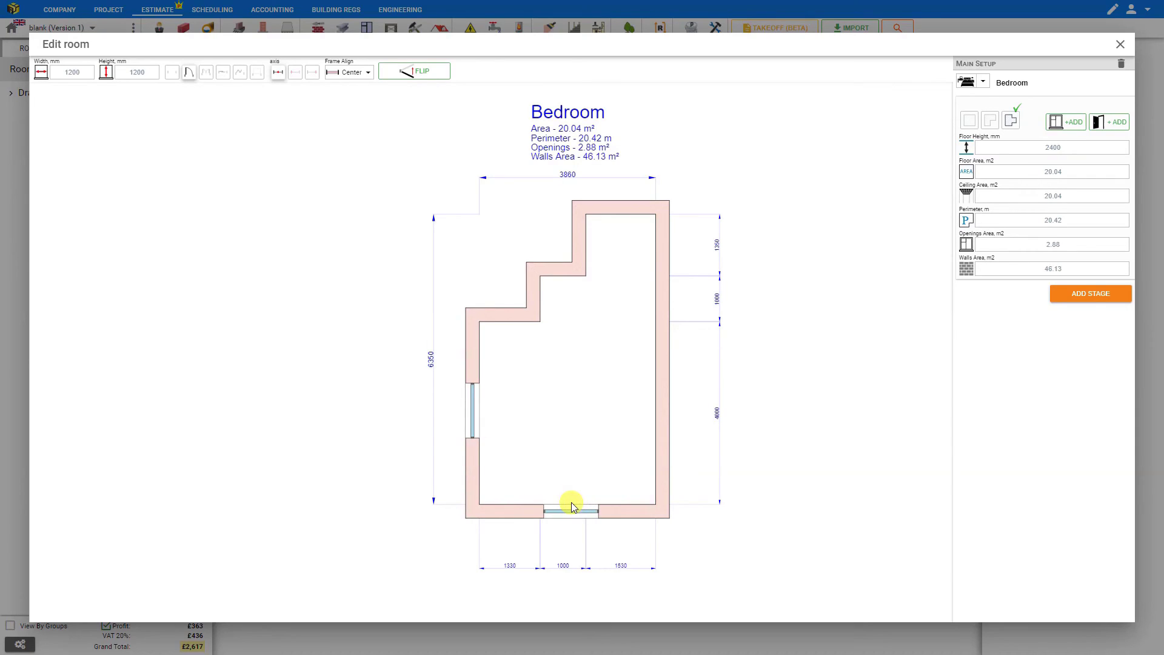
{"action": "left_click_drag", "start_coordinate": [620, 441], "coordinate": [586, 403]}
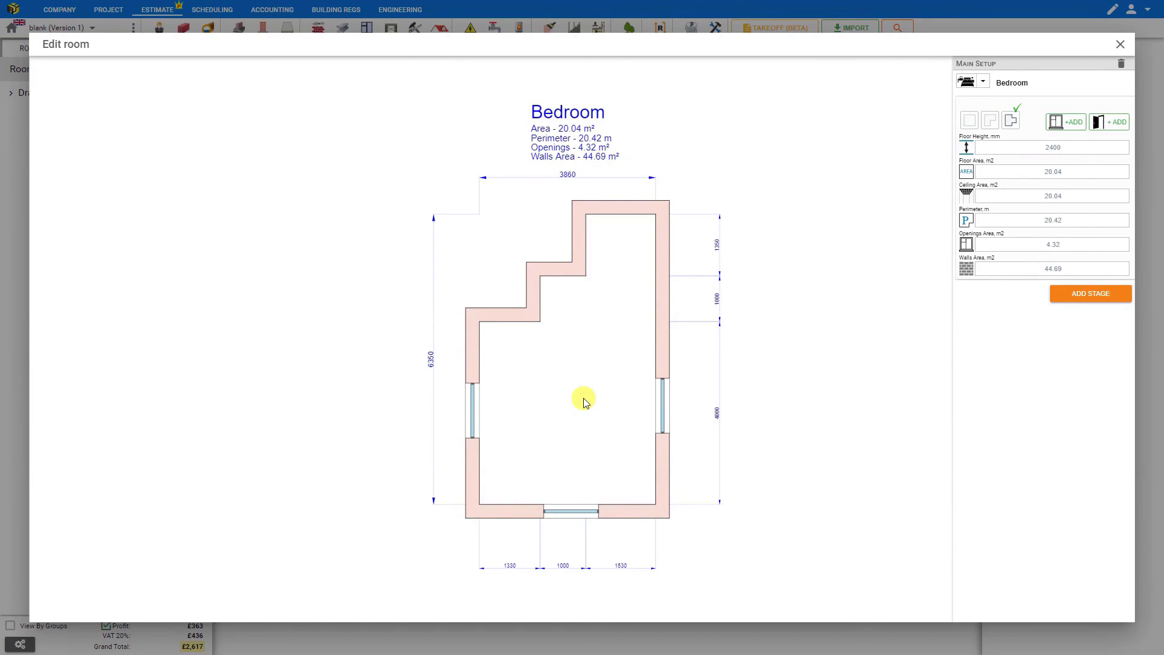
{"action": "left_click_drag", "start_coordinate": [479, 413], "coordinate": [474, 411]}
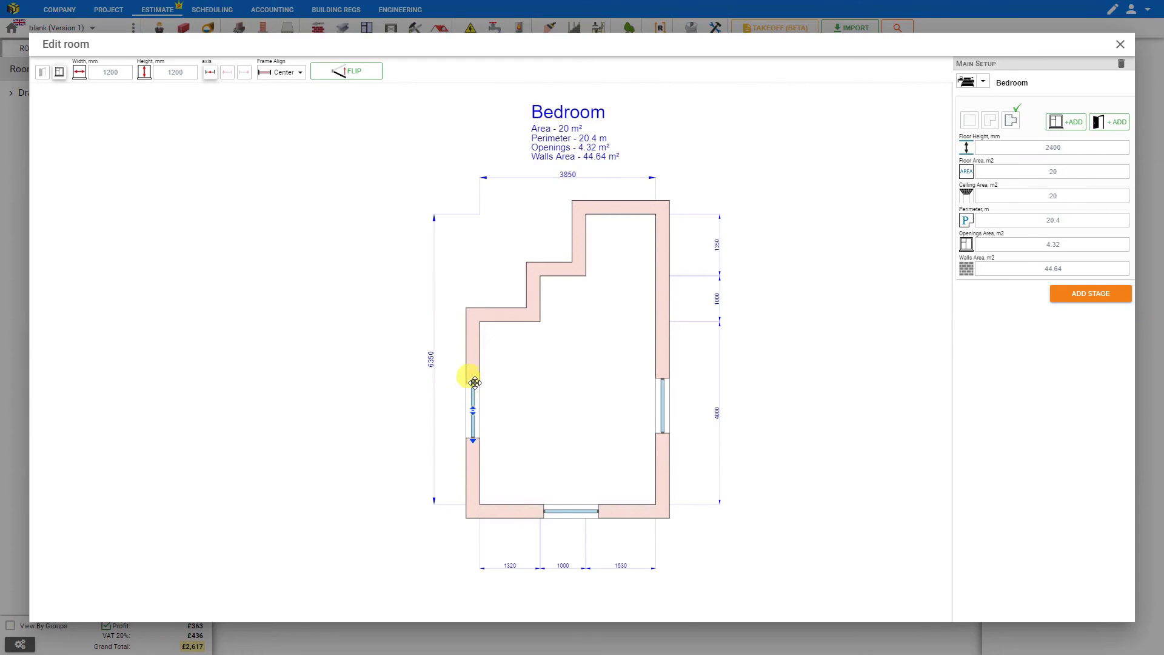
{"action": "left_click_drag", "start_coordinate": [473, 412], "coordinate": [472, 382]}
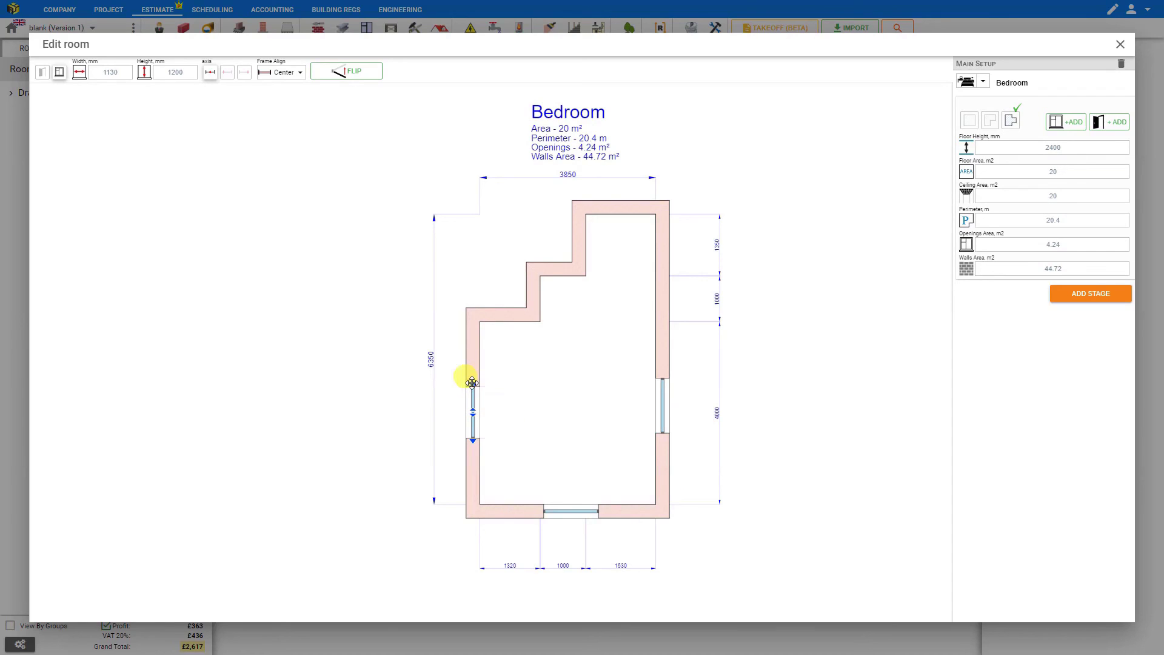
Step: Place doors on the top wall and the upper-left step wall, bringing openings to 7.52 m²
{"action": "left_click", "coordinate": [1110, 123]}
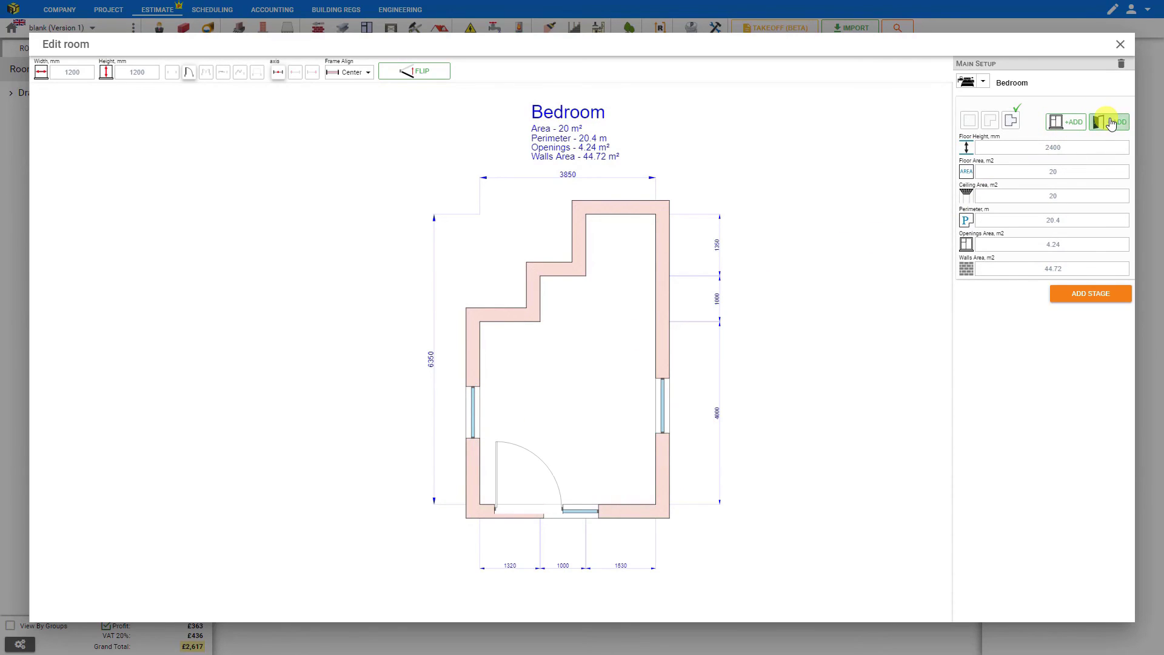
{"action": "left_click_drag", "start_coordinate": [1111, 123], "coordinate": [625, 210]}
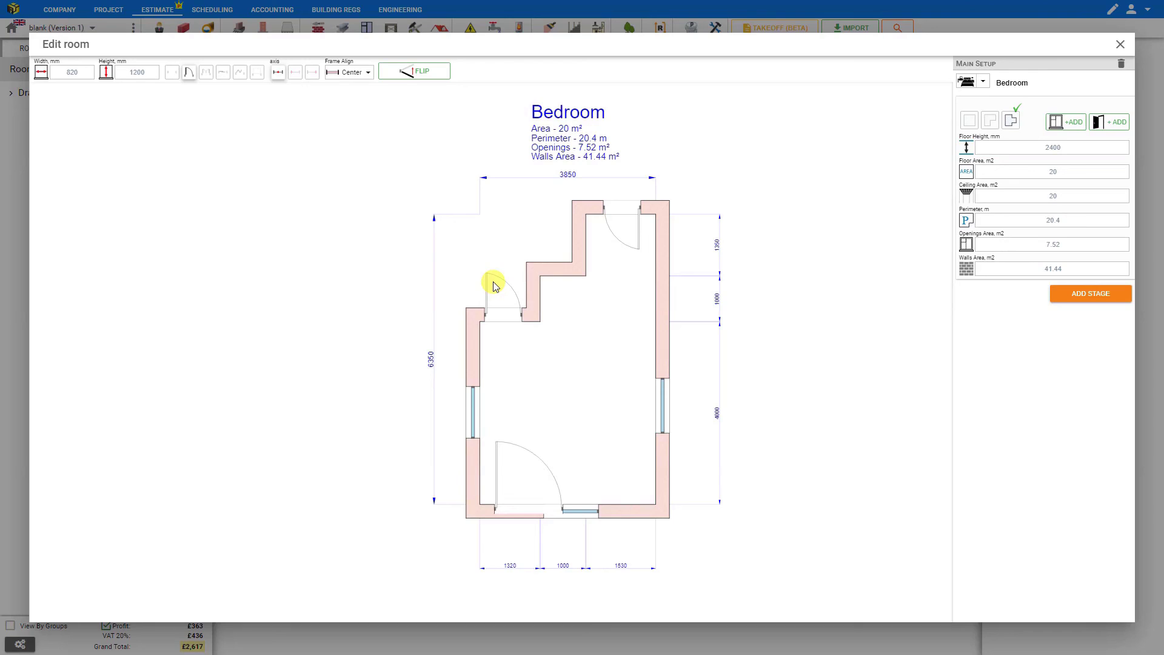
{"action": "left_click", "coordinate": [492, 285]}
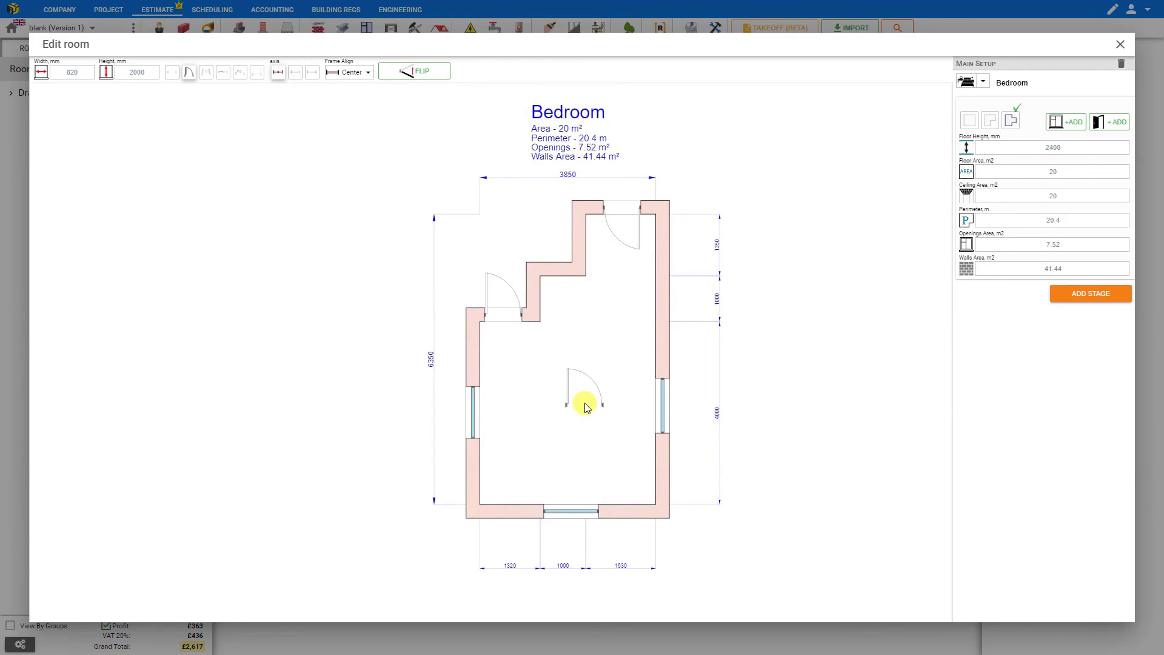
{"action": "key", "text": "Escape"}
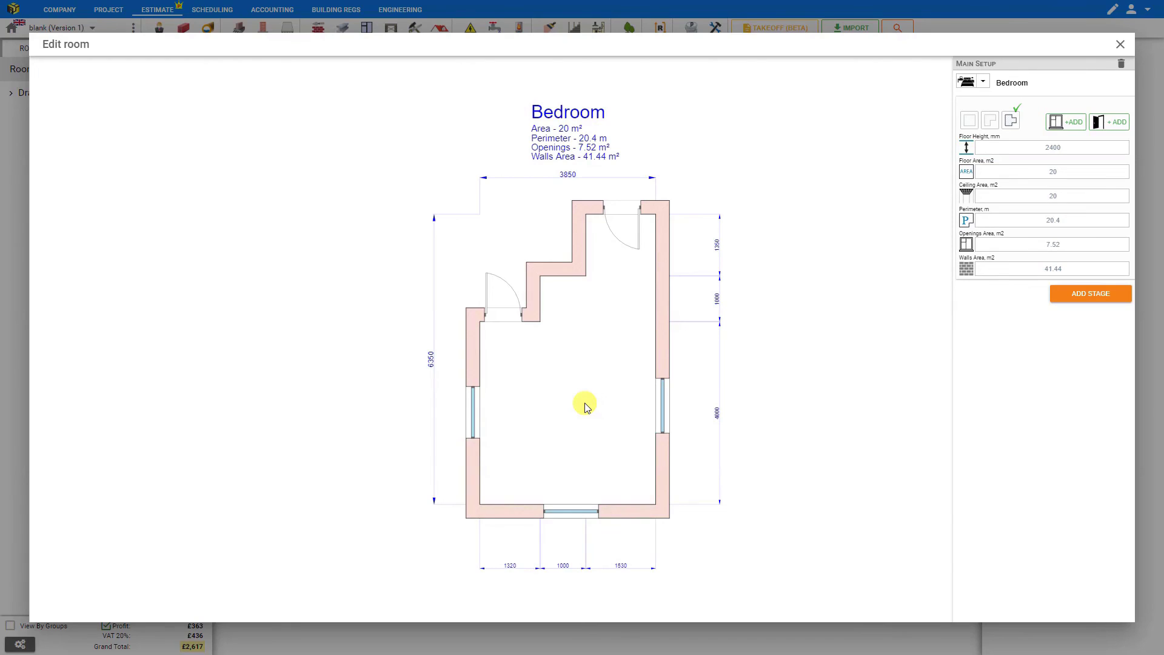
Step: Select the room name field in Main Setup to rename the room Master Bedroom
{"action": "left_click", "coordinate": [566, 151]}
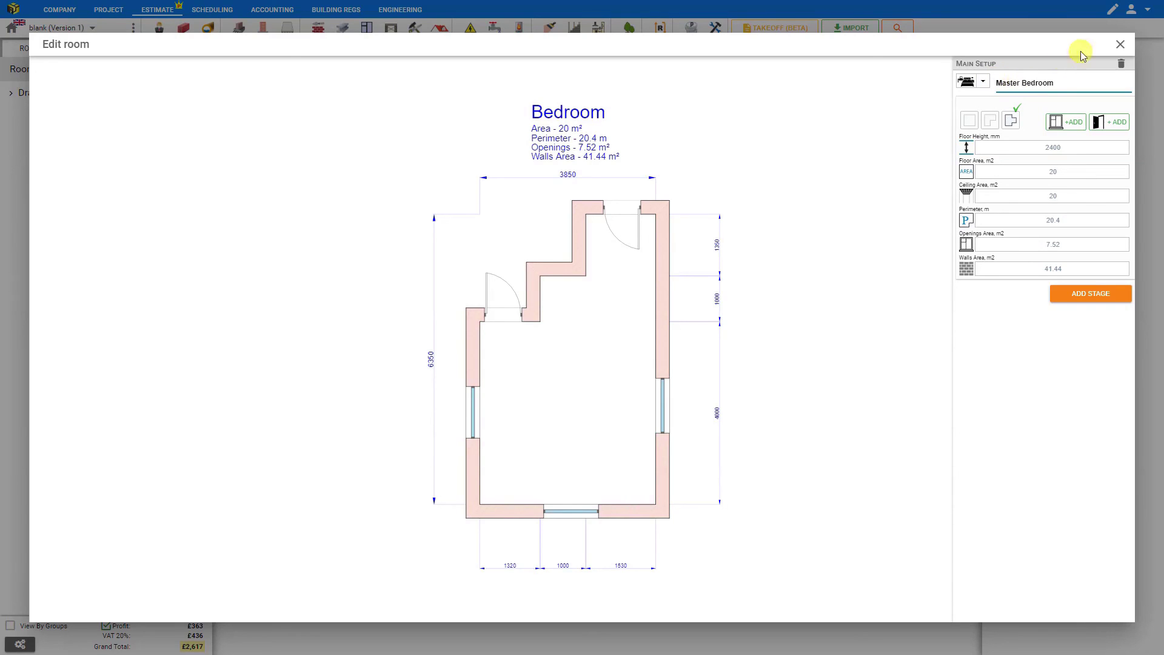
Step: Close the Edit room dialog so the Rooms table shows Master Bedroom at 20 m² and 41.44 m² walls
{"action": "left_click", "coordinate": [1121, 45]}
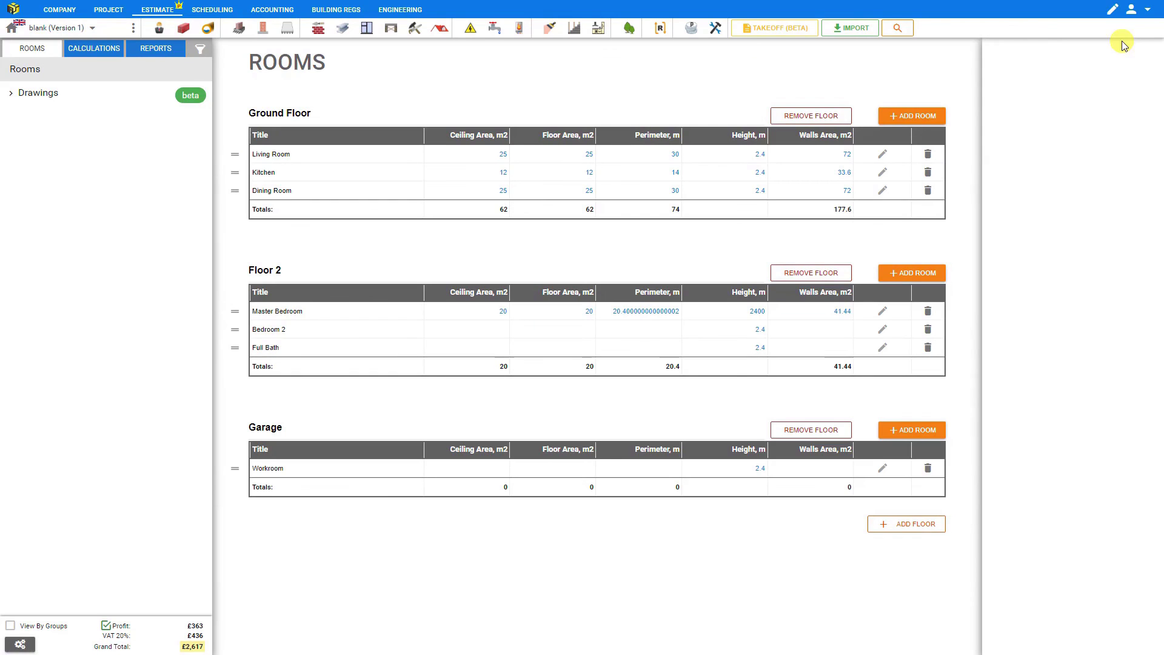